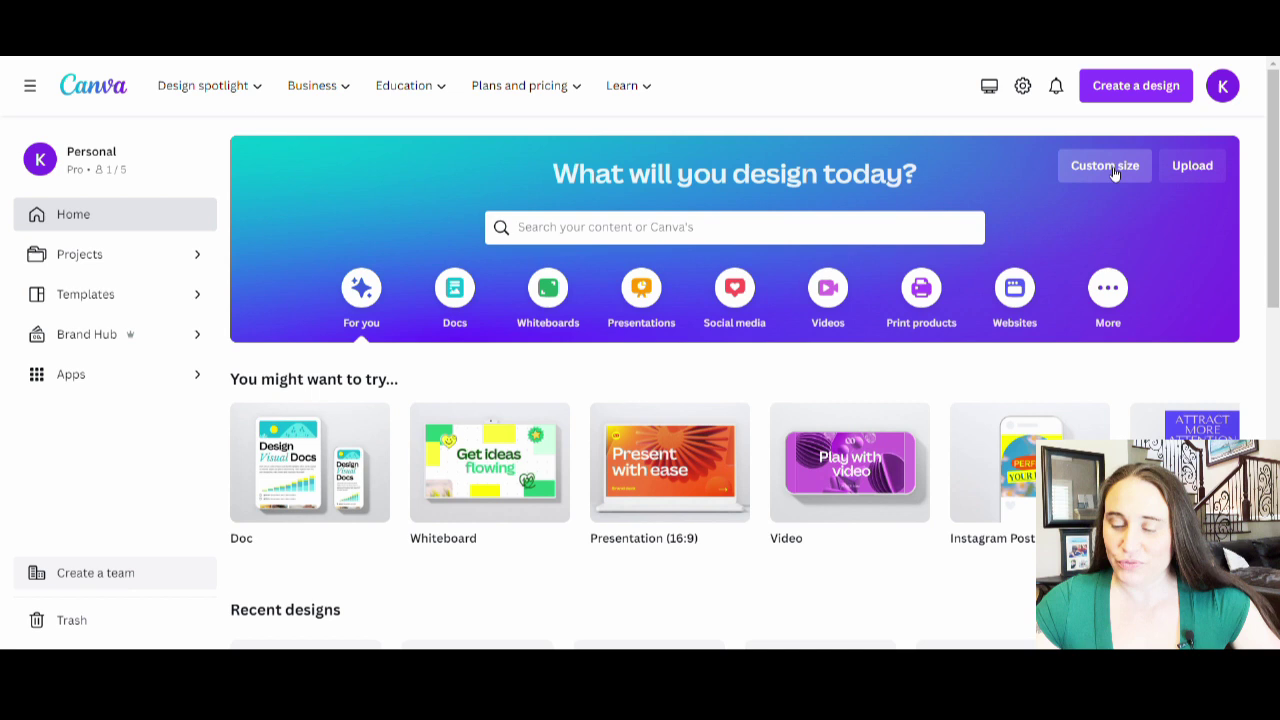
# Create a 4500 × 5400 px custom design and fill its page background with black
pyautogui.click(1112, 166)
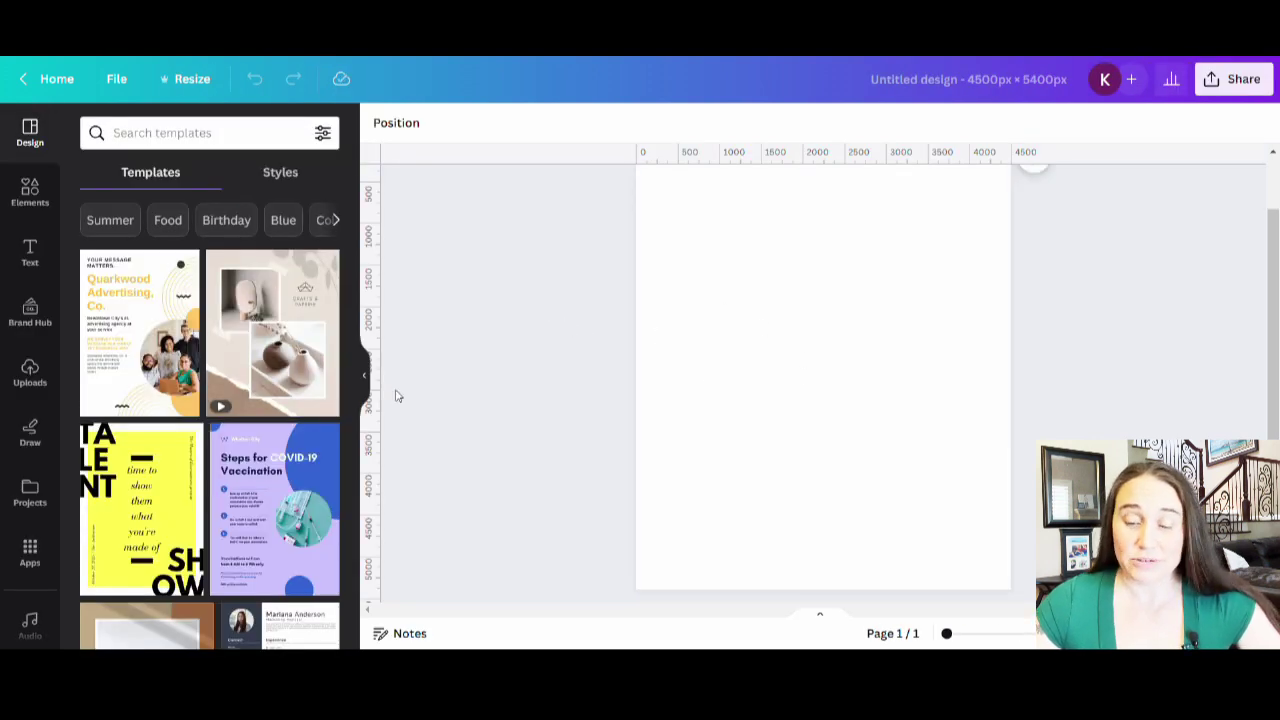
pyautogui.click(757, 273)
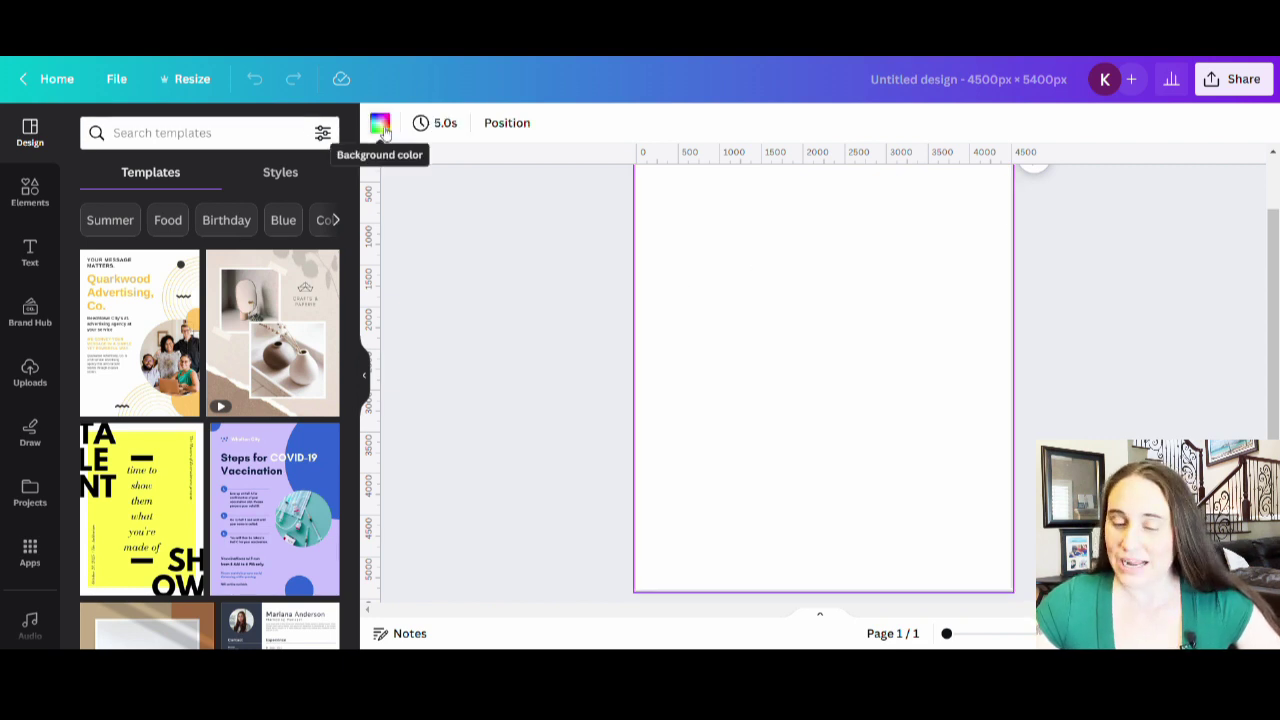
pyautogui.click(381, 125)
pyautogui.click(97, 450)
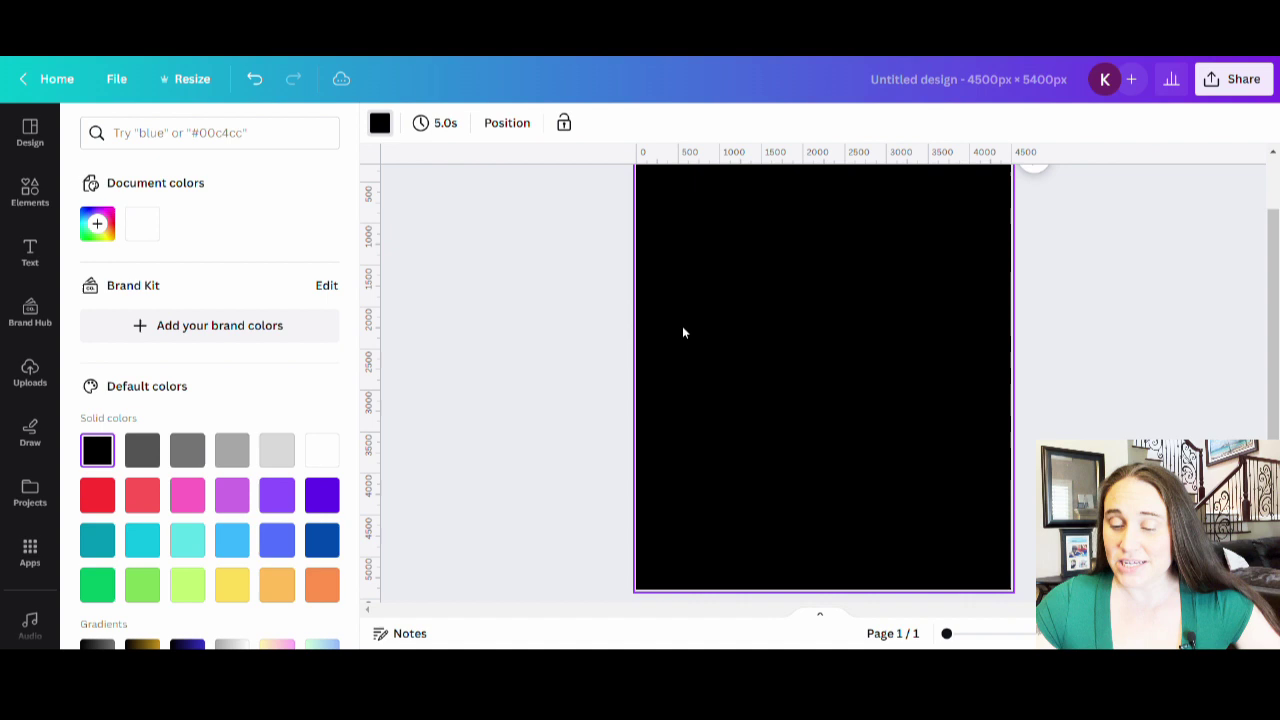
pyautogui.click(508, 342)
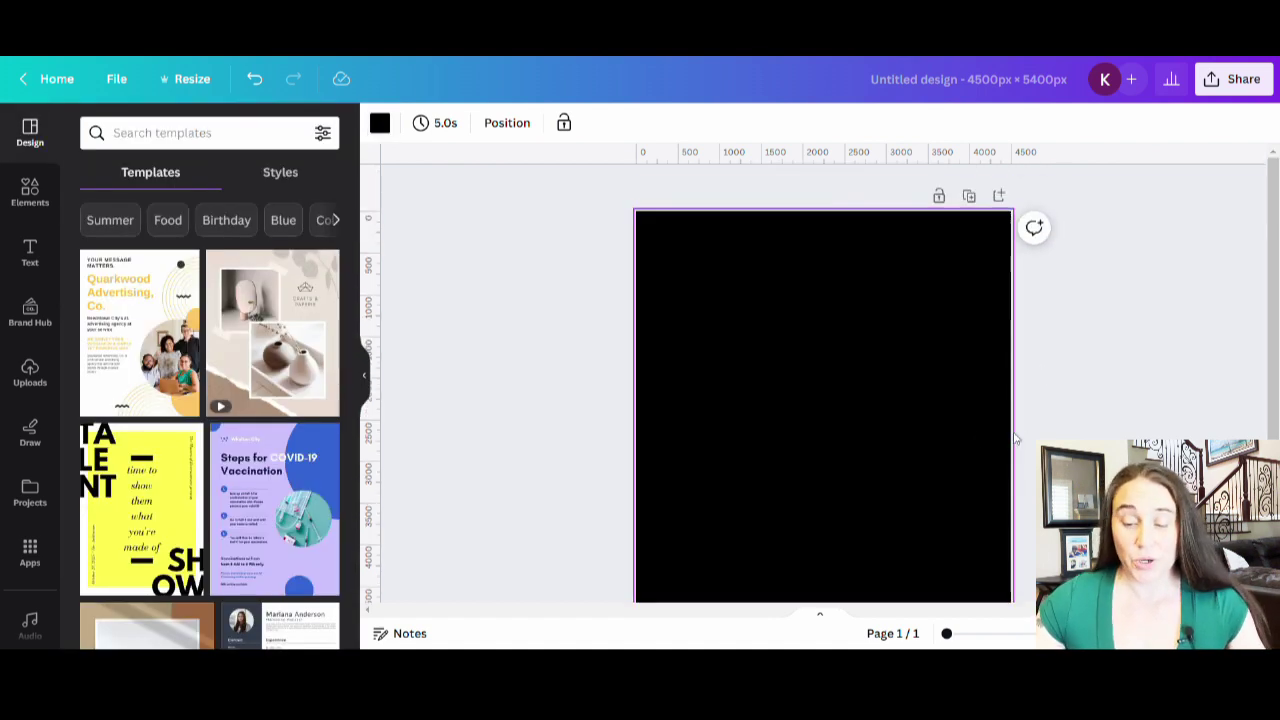
pyautogui.scroll(2, 805, 390)
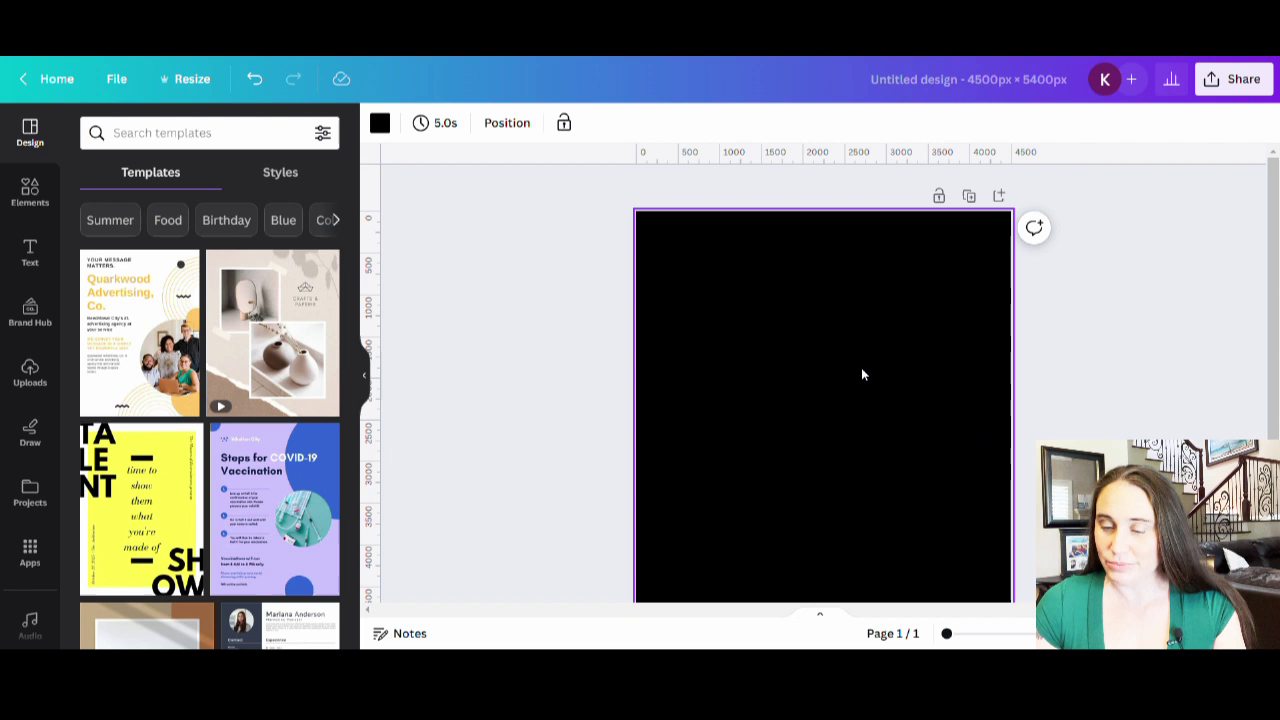
# Add a 'differently' text box and enlarge it across the middle of the black page
pyautogui.press('t')
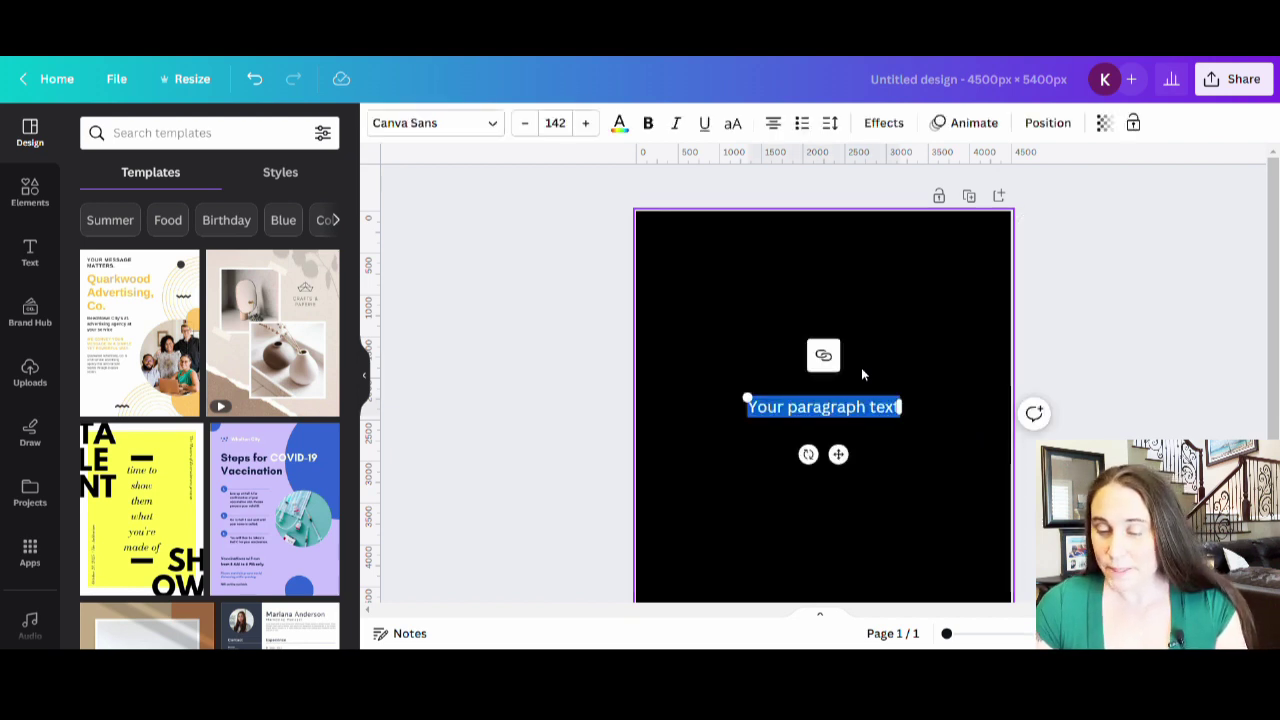
pyautogui.write('dif')
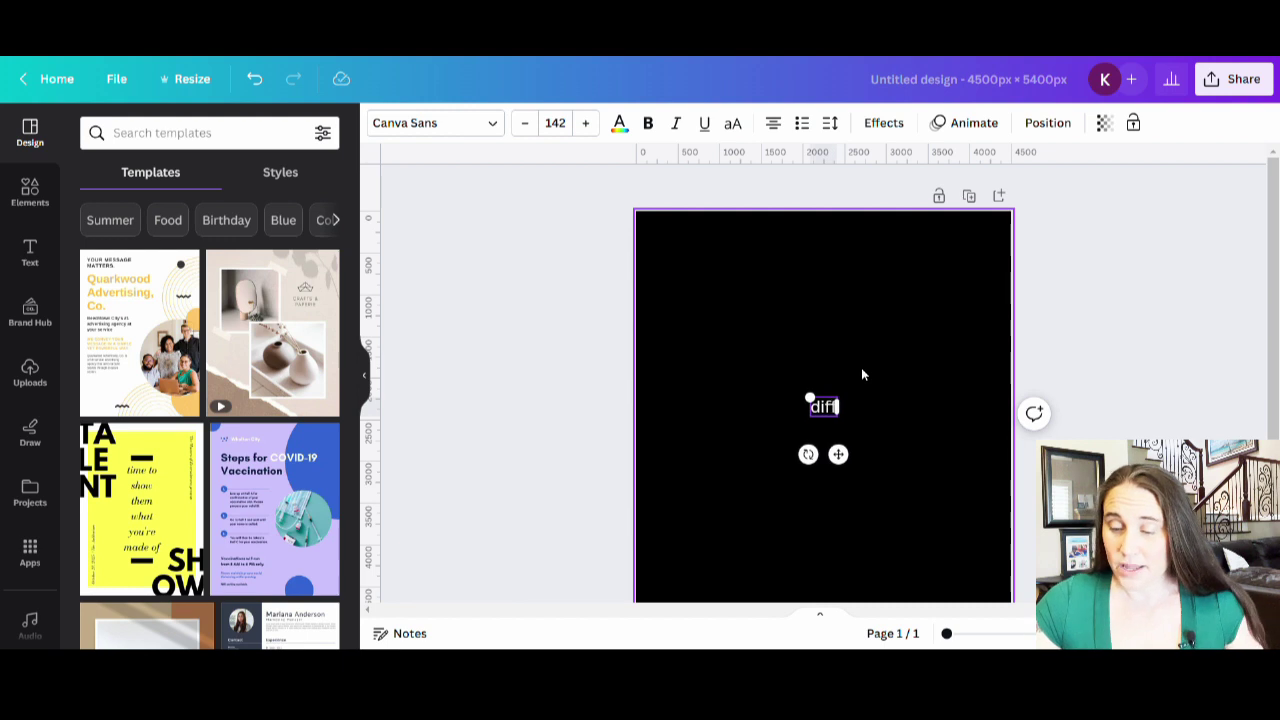
pyautogui.write('ferently')
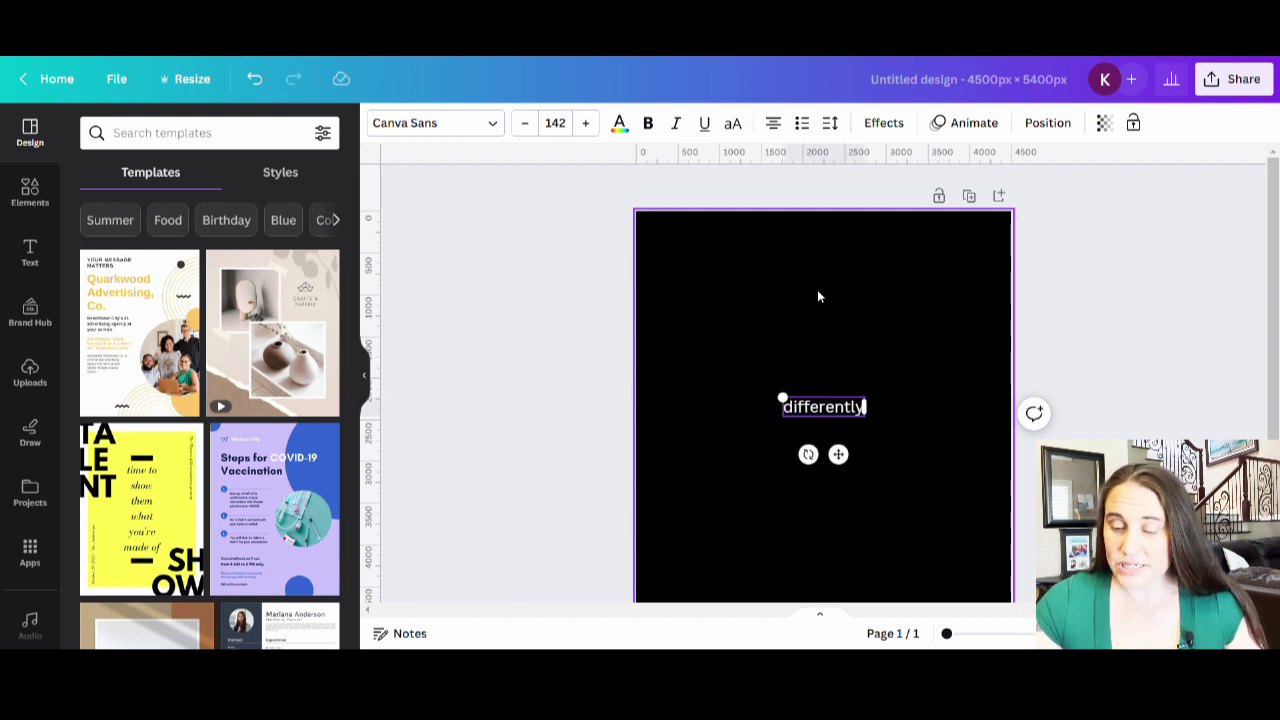
pyautogui.click(817, 296)
pyautogui.click(793, 411)
pyautogui.moveTo(781, 399); pyautogui.dragTo(677, 372)
pyautogui.moveTo(875, 422); pyautogui.dragTo(962, 437)
pyautogui.click(937, 534)
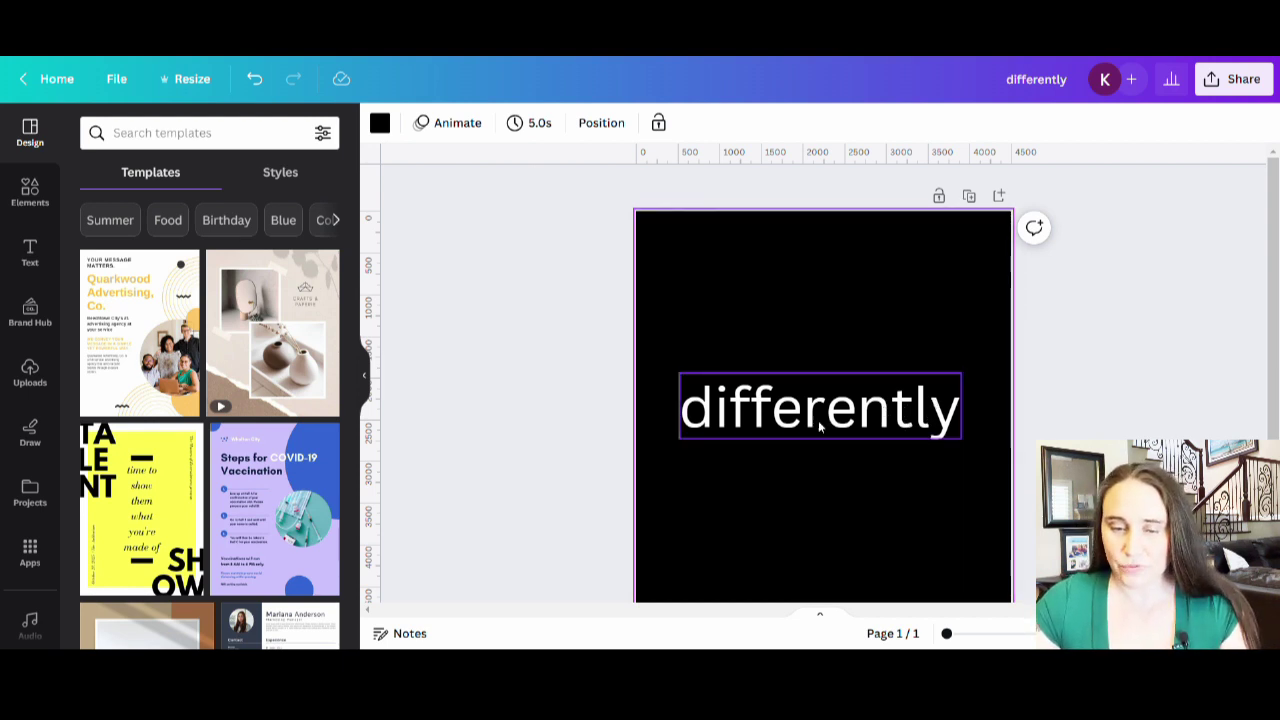
# Set 'differently' in the Zuume Rough Bold font, found by searching fonts for 'grunge'
pyautogui.click(870, 418)
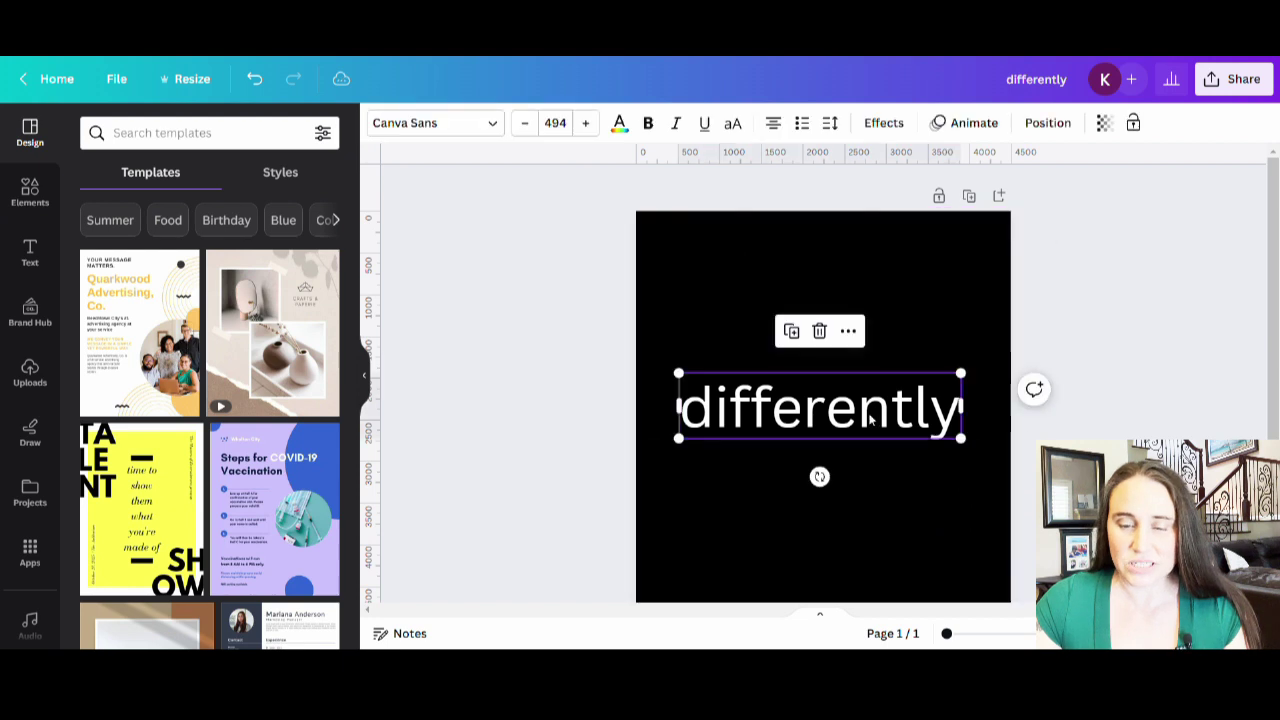
pyautogui.click(425, 125)
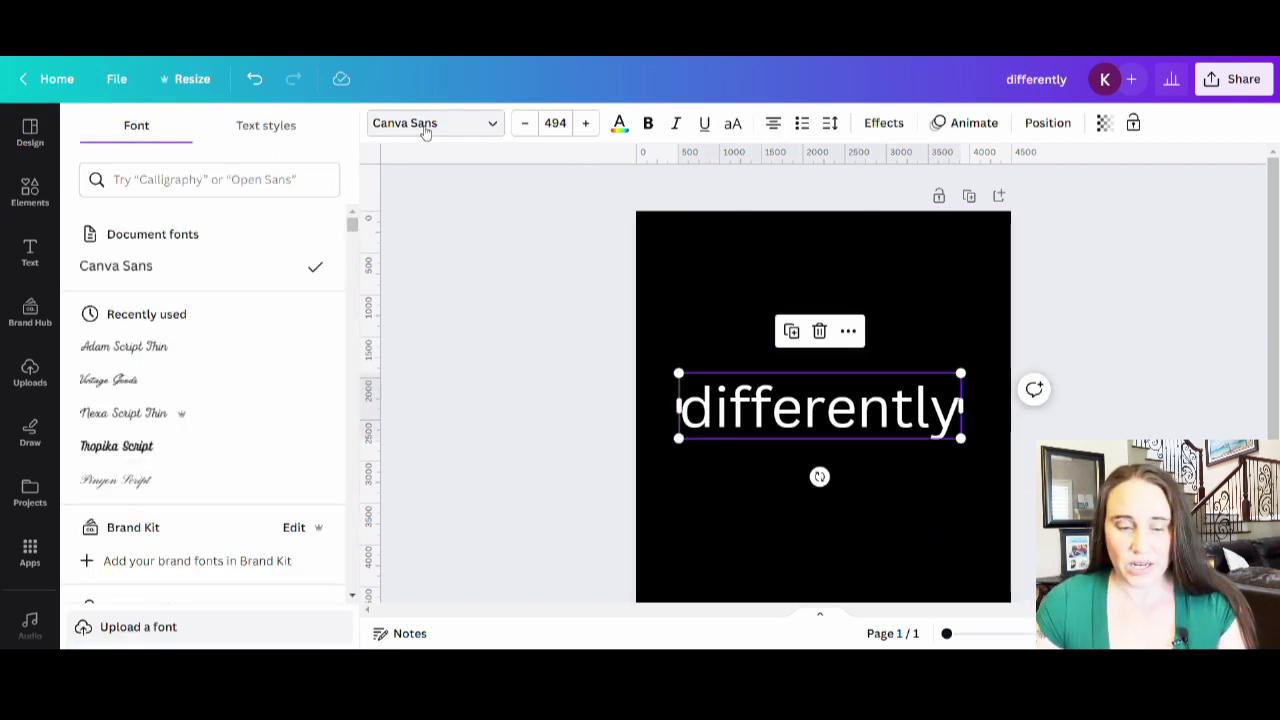
pyautogui.click(153, 180)
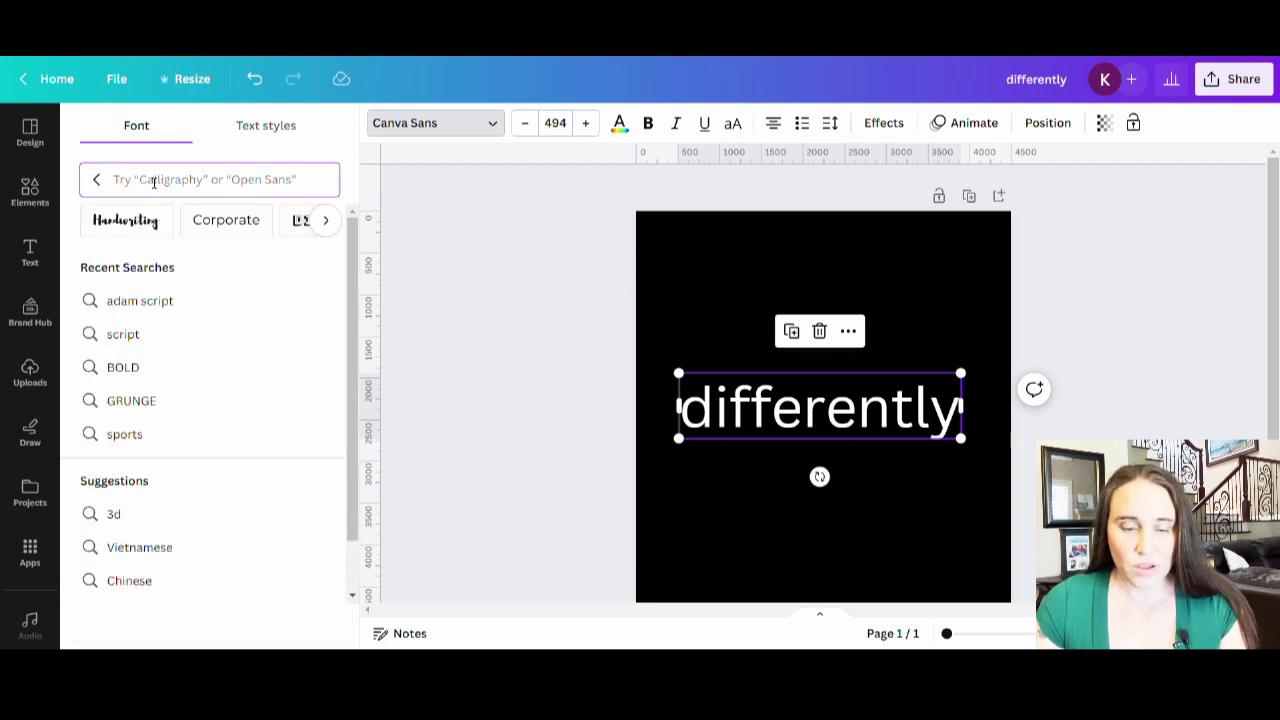
pyautogui.write('grun')
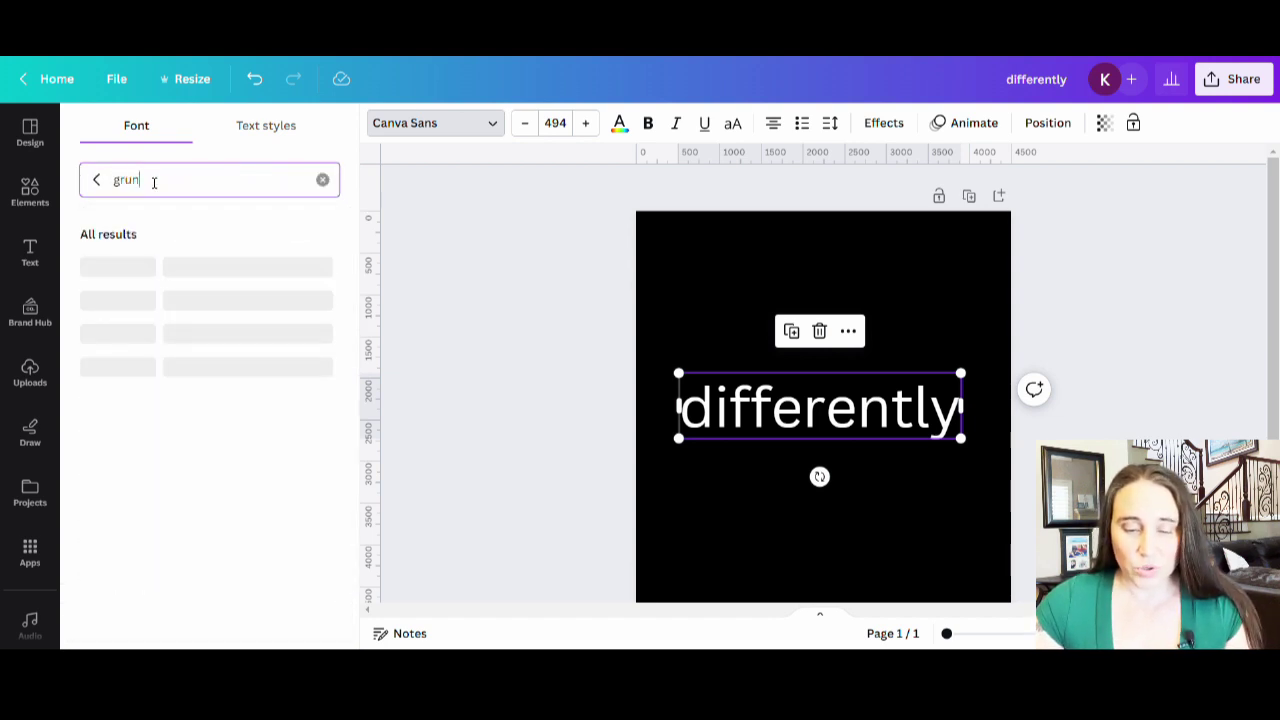
pyautogui.write('ge')
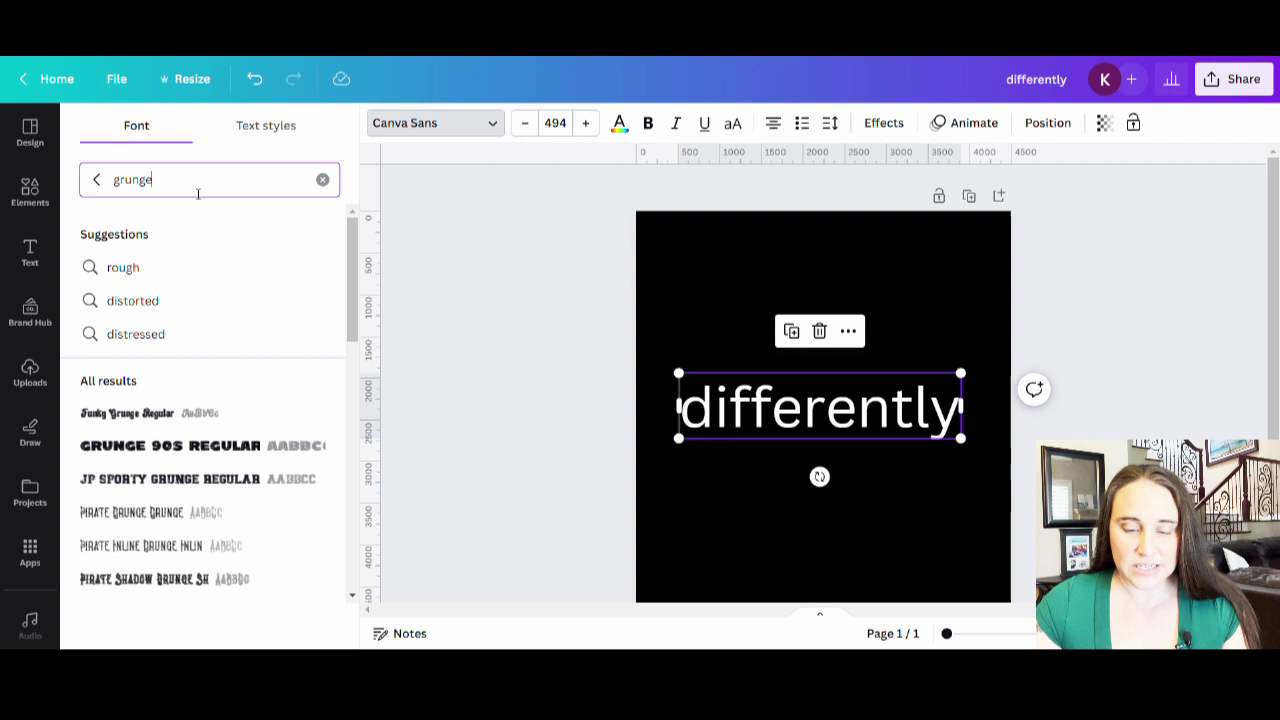
pyautogui.scroll(-4, 197, 234)
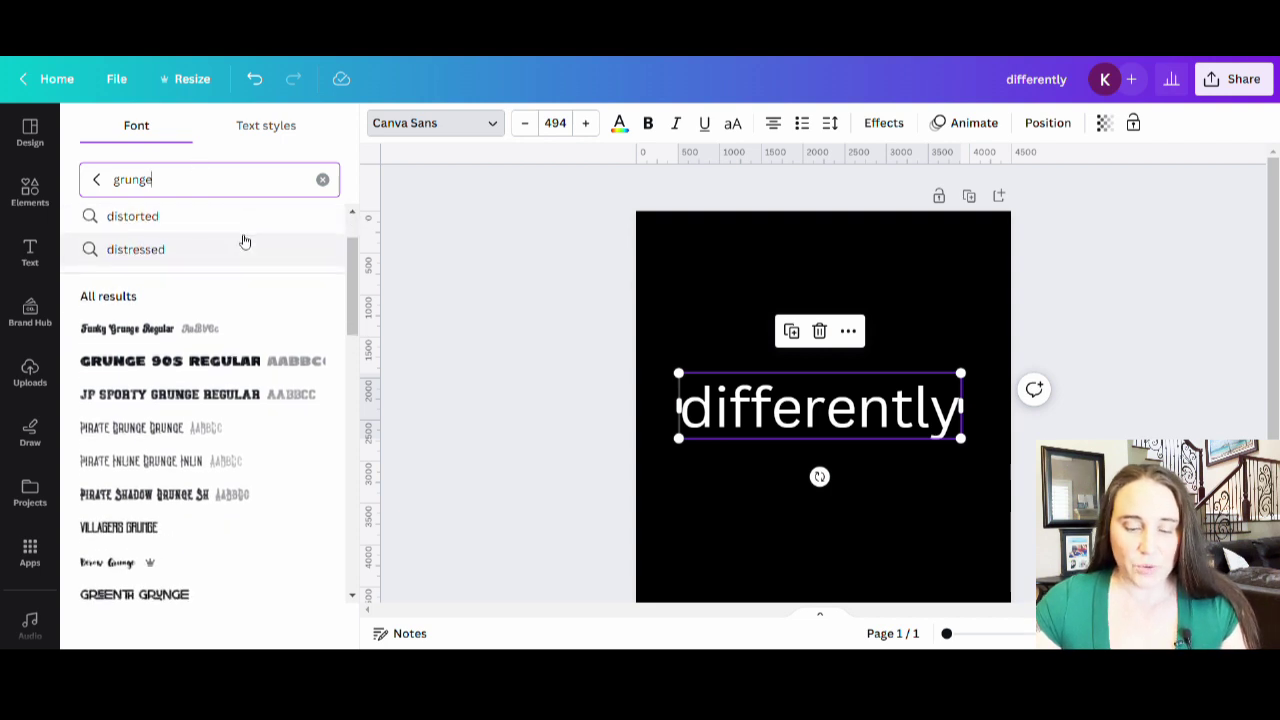
pyautogui.scroll(-3, 214, 214)
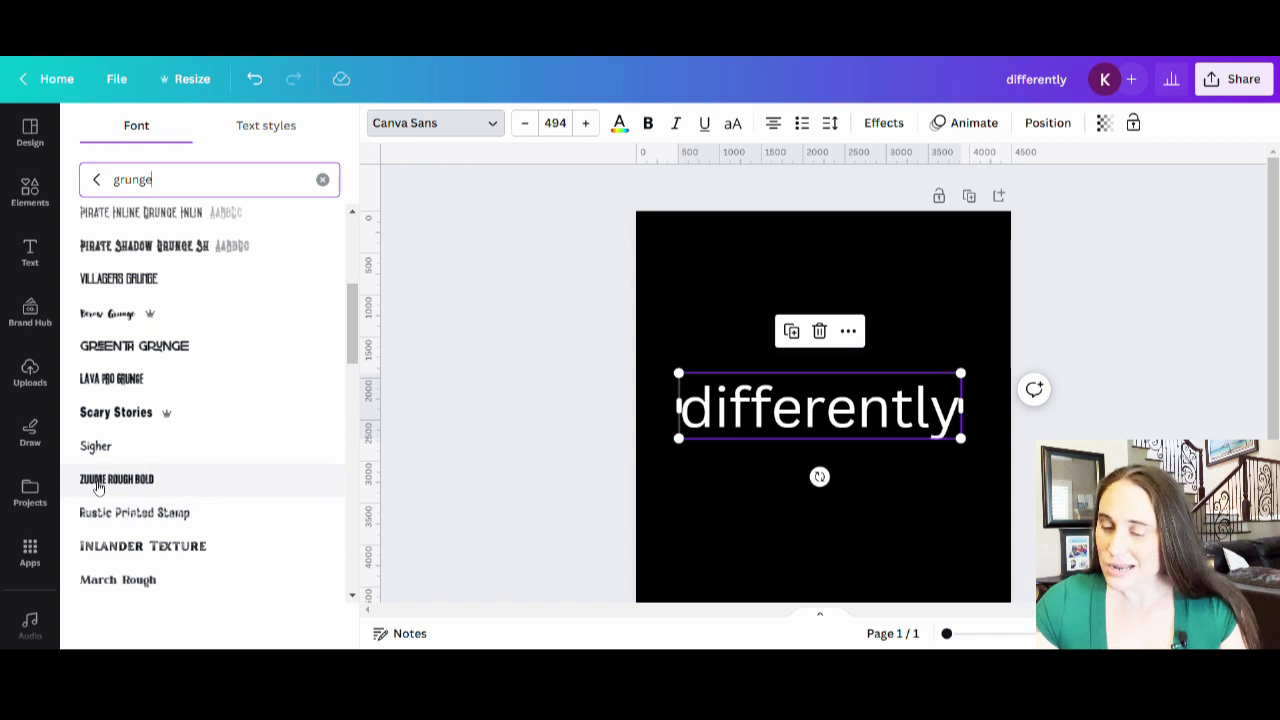
pyautogui.click(112, 480)
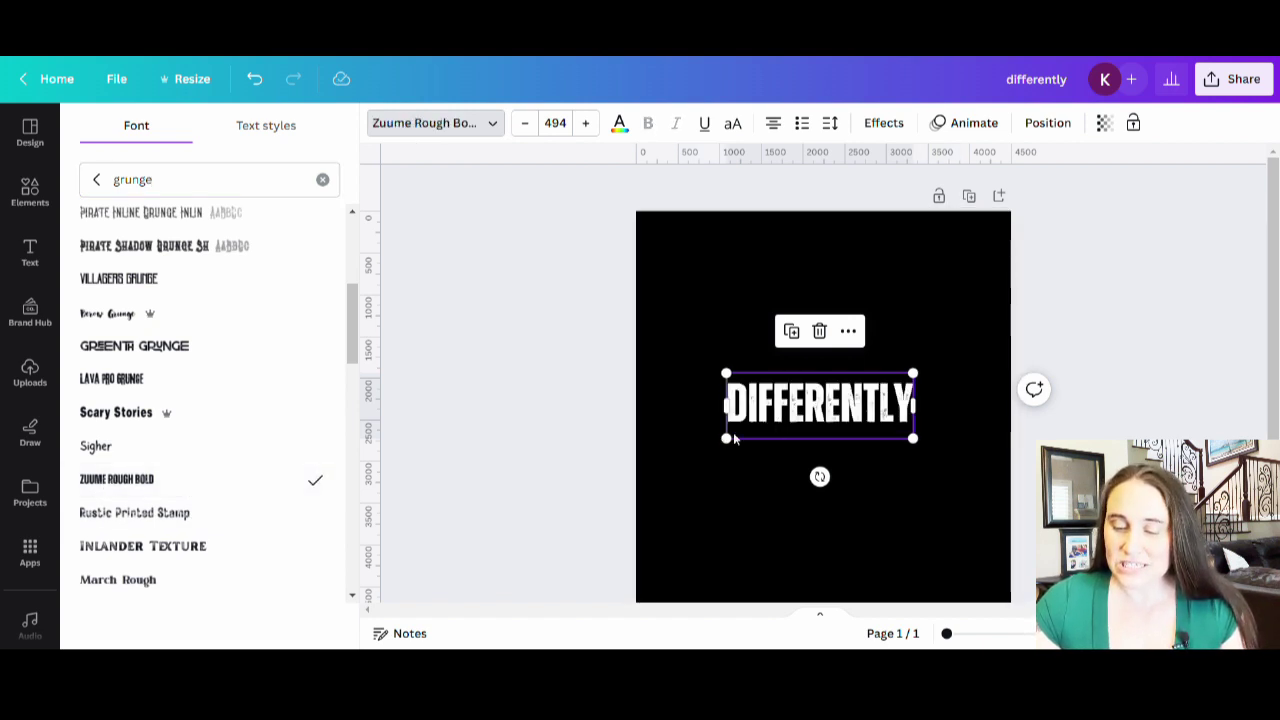
# Enlarge DIFFERENTLY to size 947 so it spans nearly the full page width
pyautogui.moveTo(737, 446); pyautogui.dragTo(655, 463)
pyautogui.moveTo(927, 475); pyautogui.dragTo(1012, 500)
pyautogui.click(929, 545)
pyautogui.moveTo(895, 442); pyautogui.dragTo(886, 421)
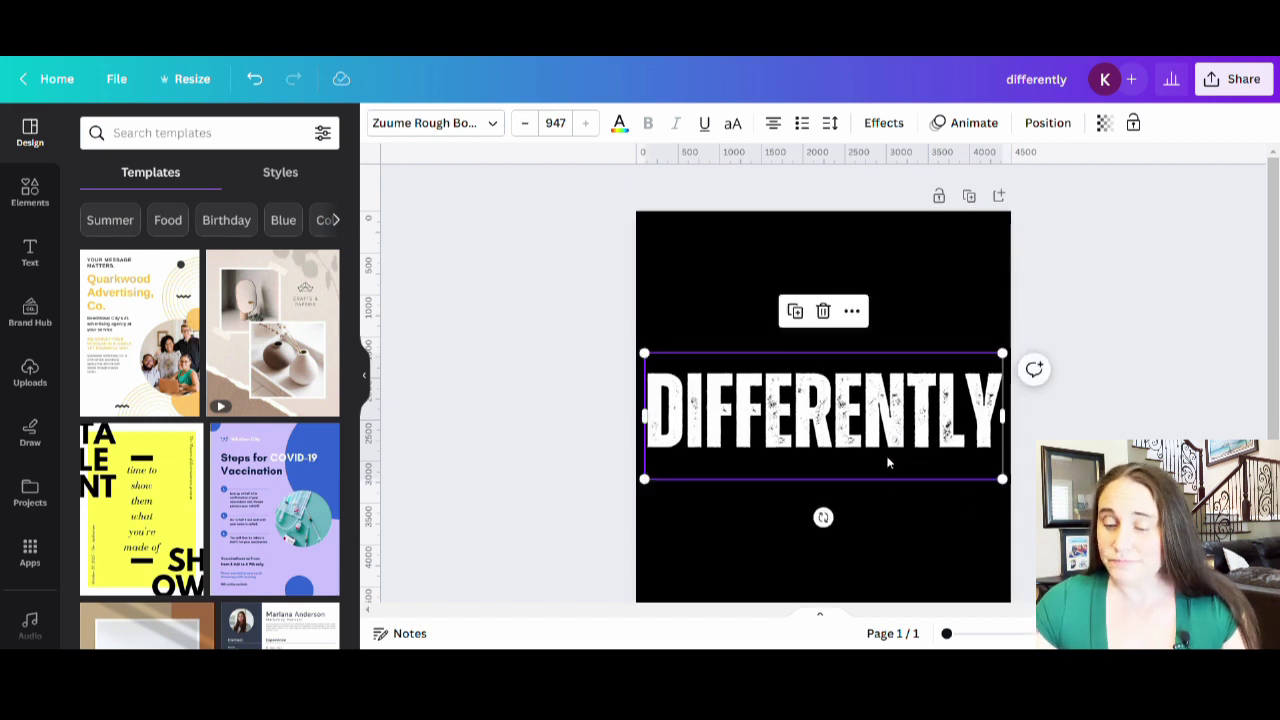
# Download the design as a transparent-background PNG, then move DIFFERENTLY to the page top
pyautogui.click(915, 515)
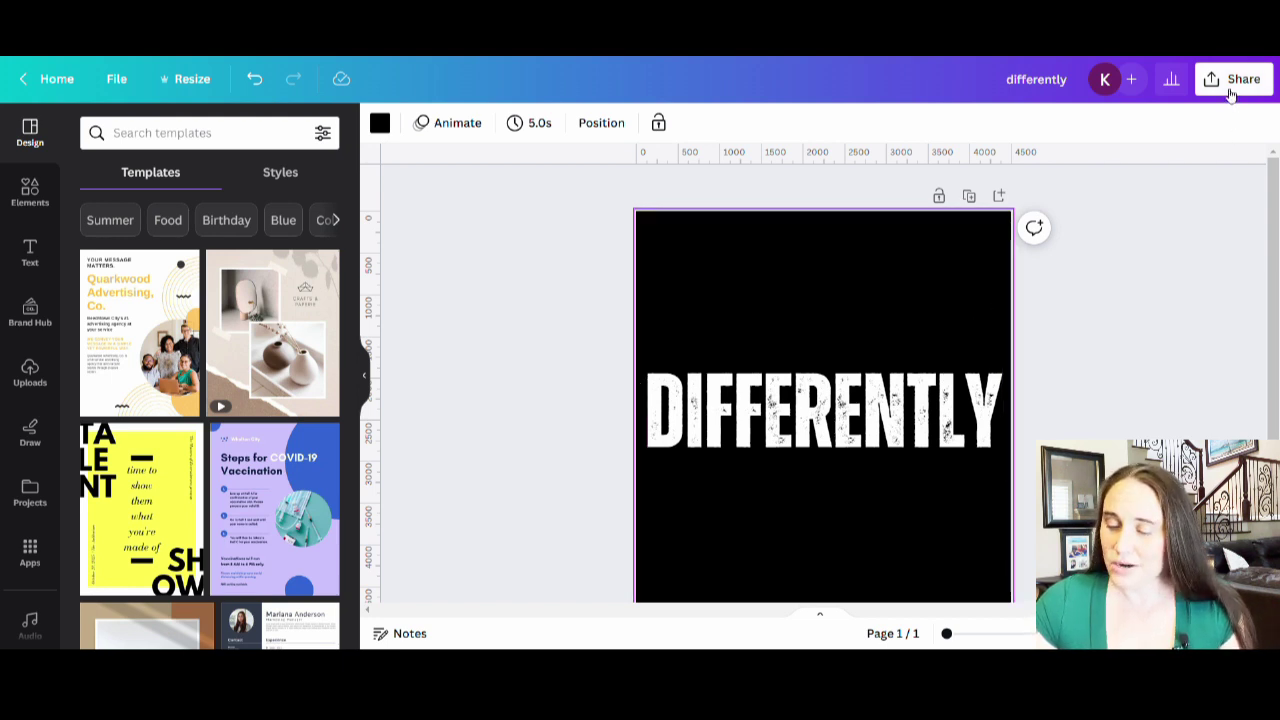
pyautogui.click(1232, 94)
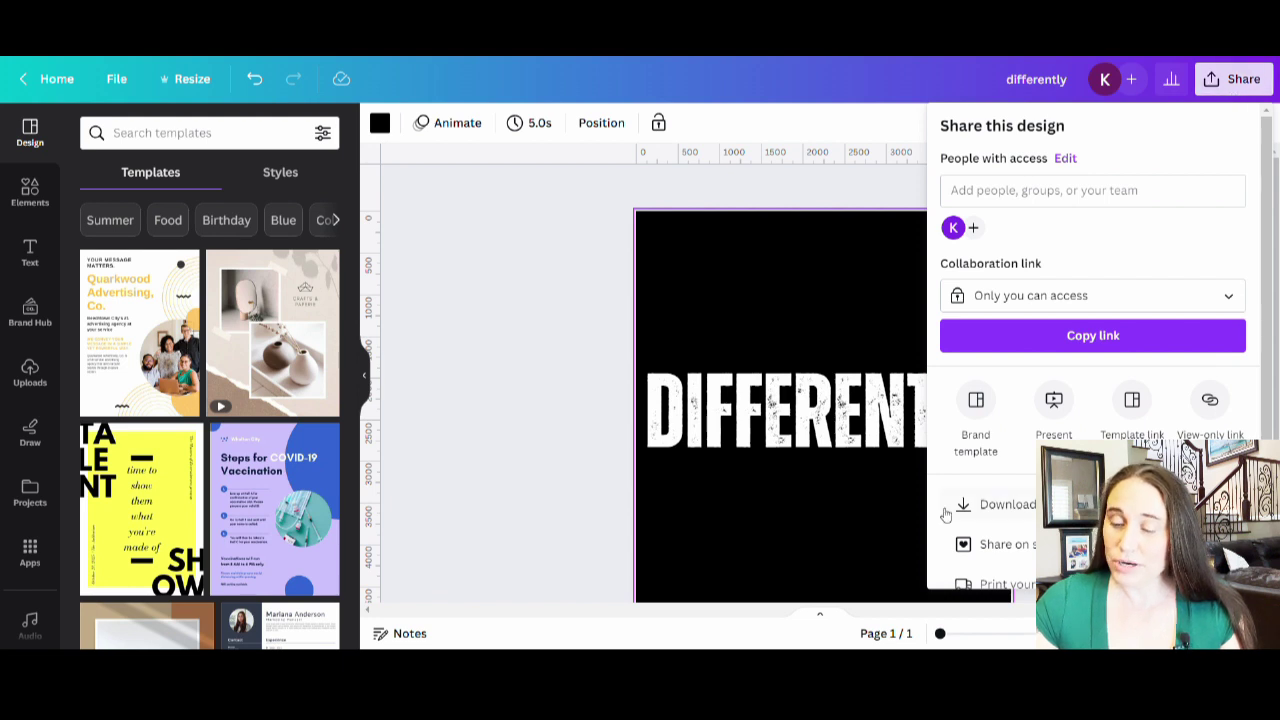
pyautogui.click(1015, 505)
pyautogui.click(992, 297)
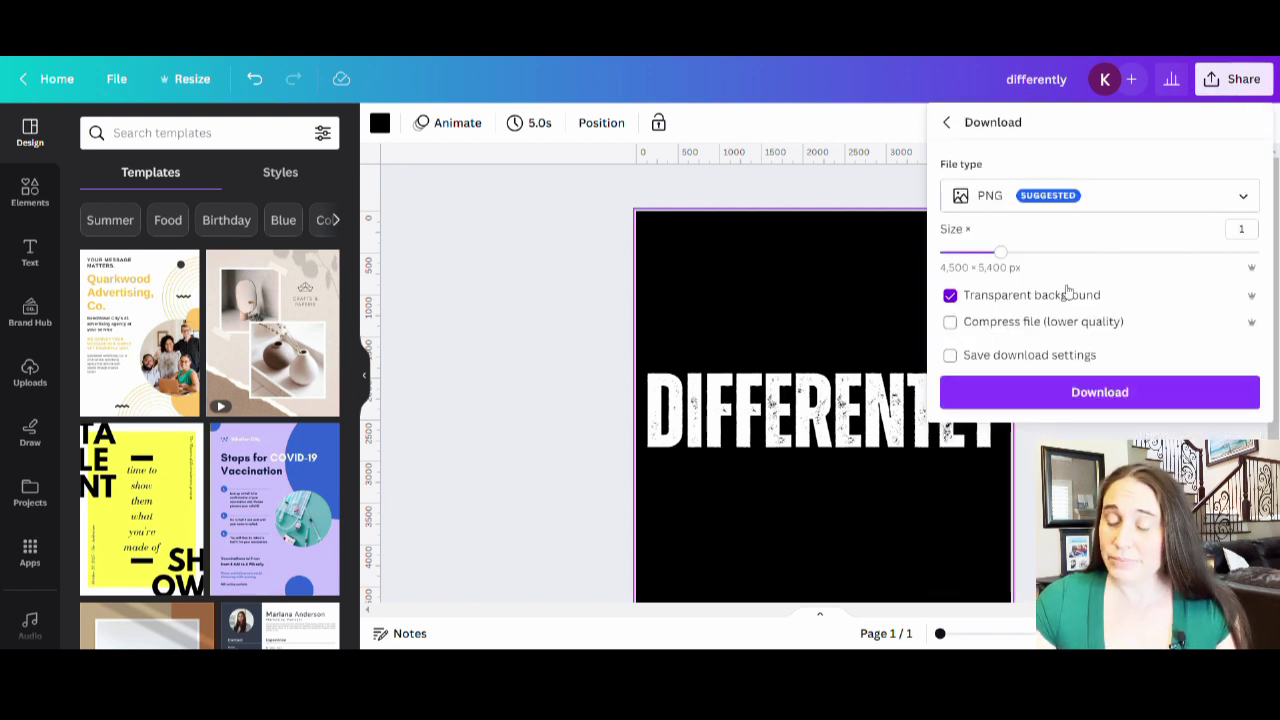
pyautogui.click(1093, 392)
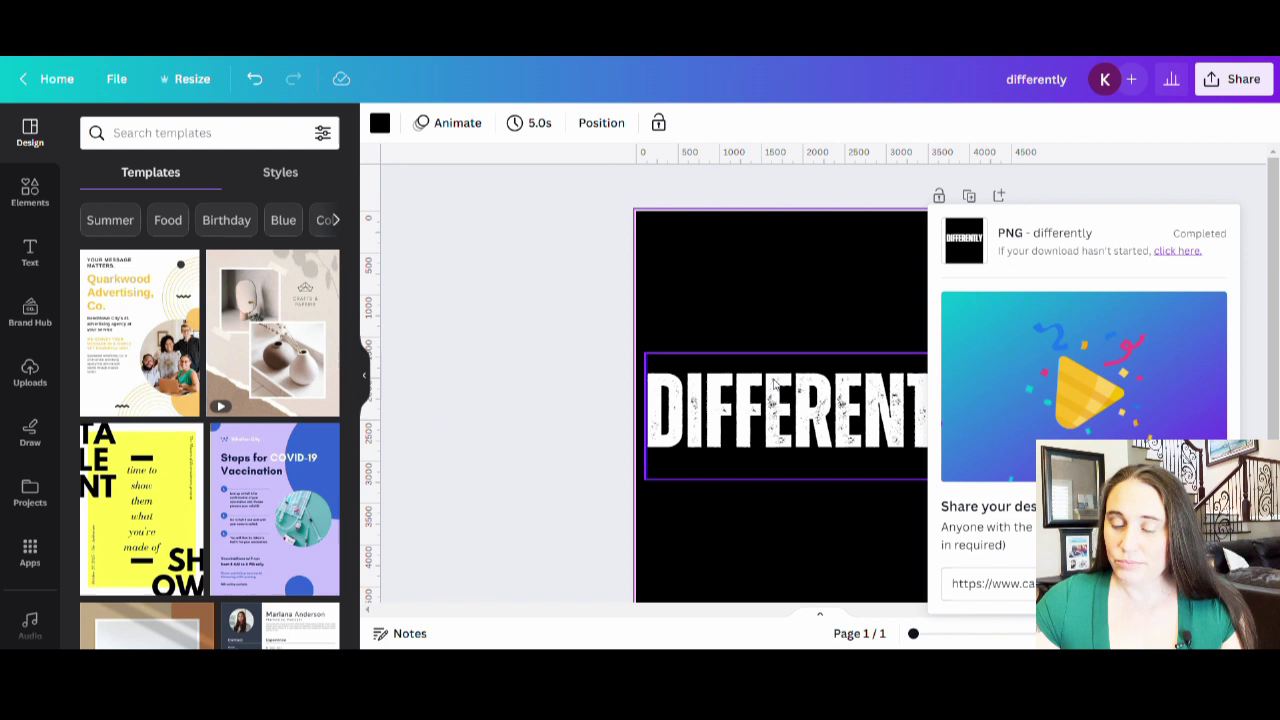
pyautogui.moveTo(780, 385); pyautogui.dragTo(780, 280)
# Add the uploaded DIFFERENTLY image to the page
pyautogui.click(800, 443)
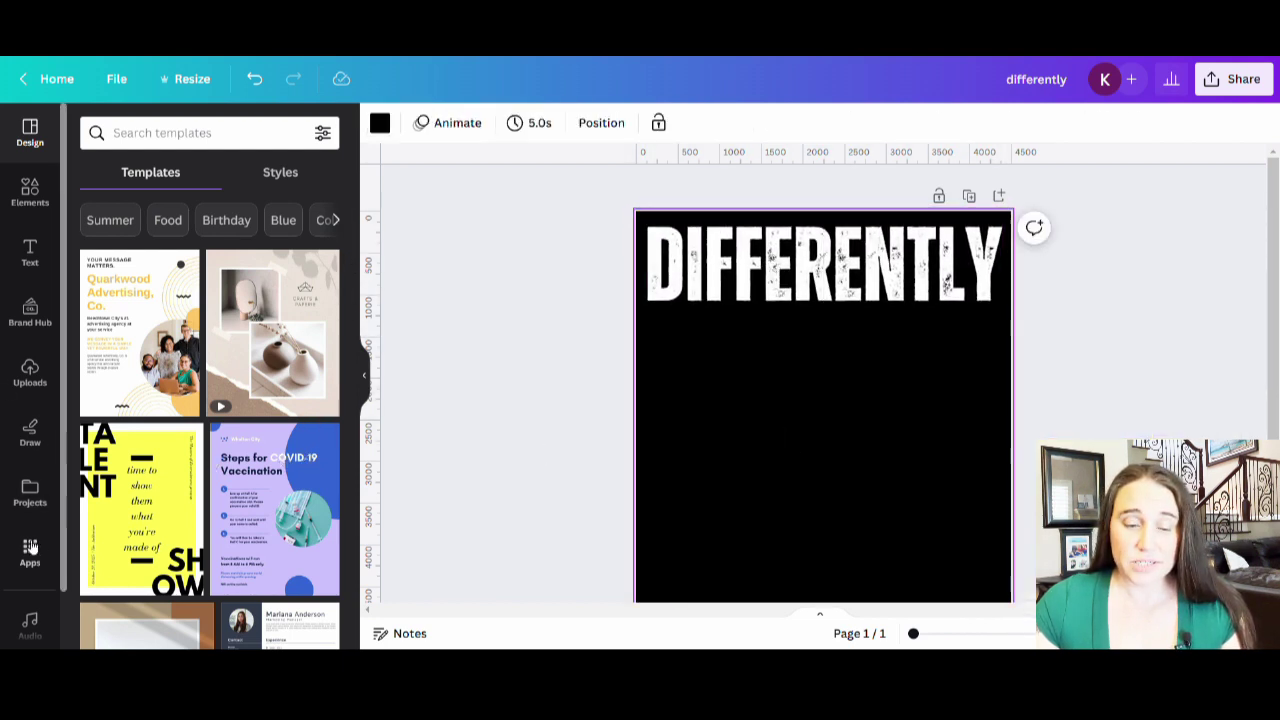
pyautogui.click(30, 372)
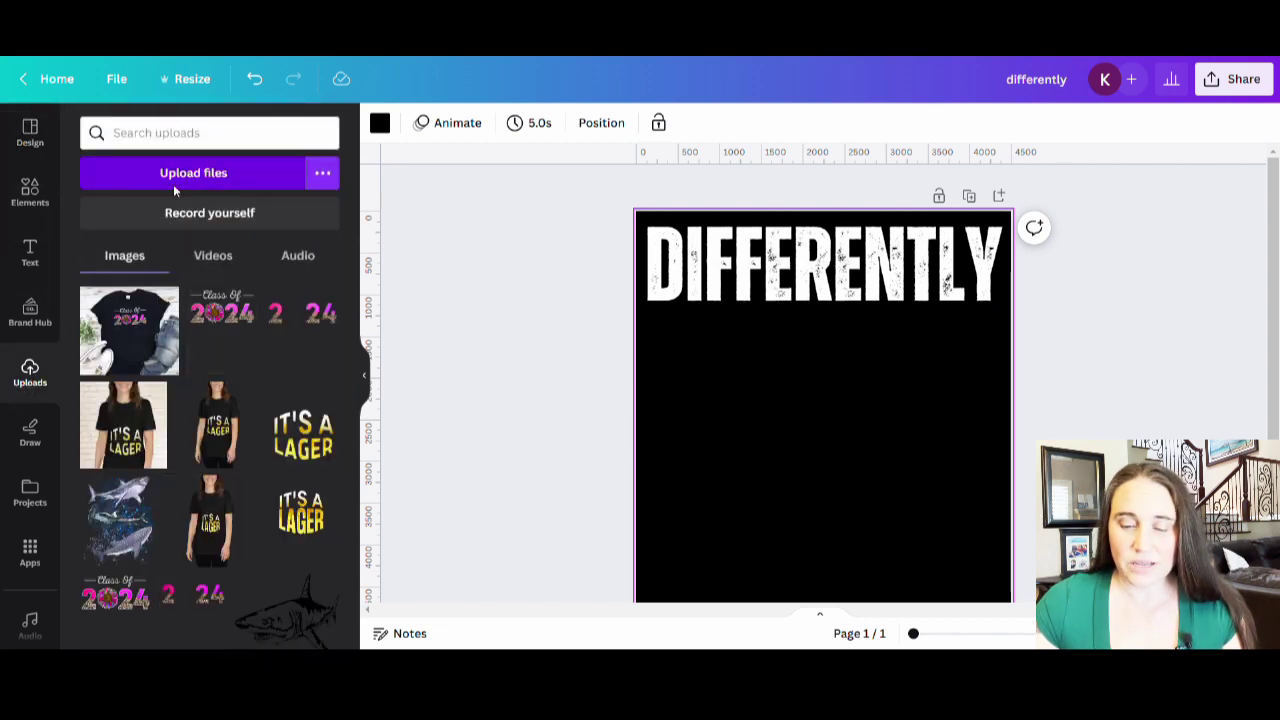
pyautogui.click(114, 323)
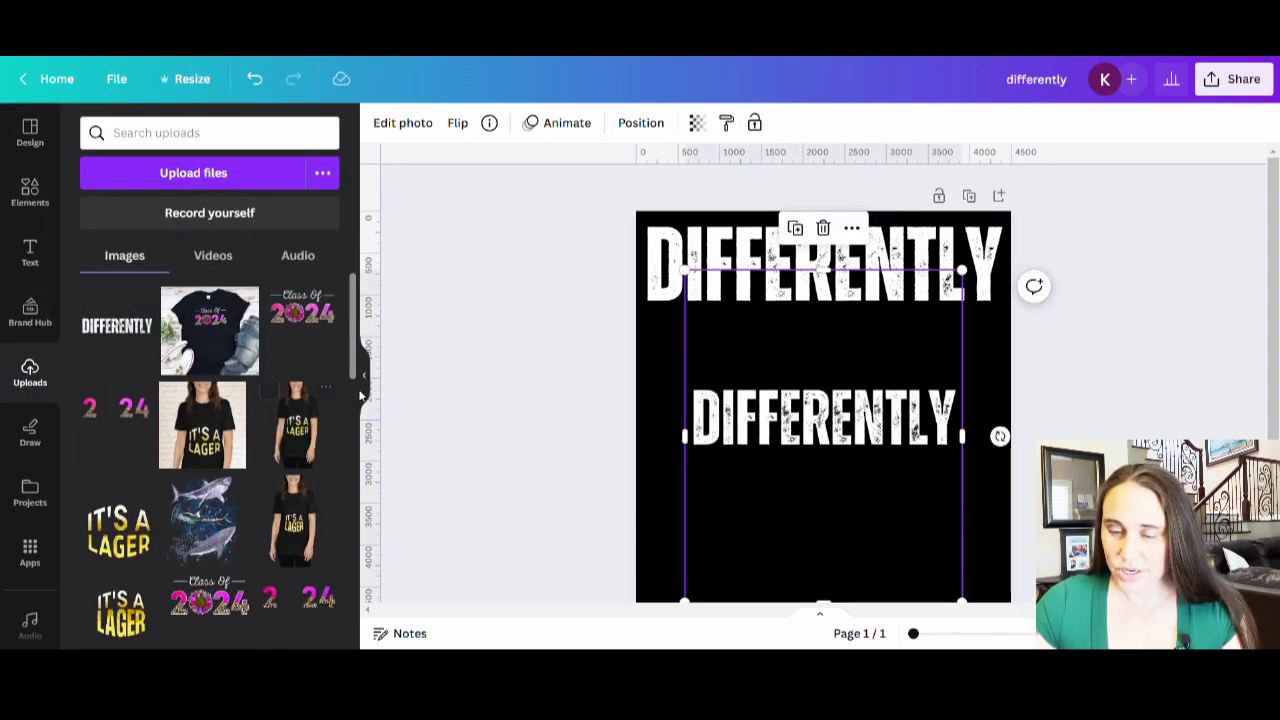
pyautogui.click(364, 375)
# Position the DIFFERENTLY image under the headline and crop the empty space off its bottom
pyautogui.click(668, 378)
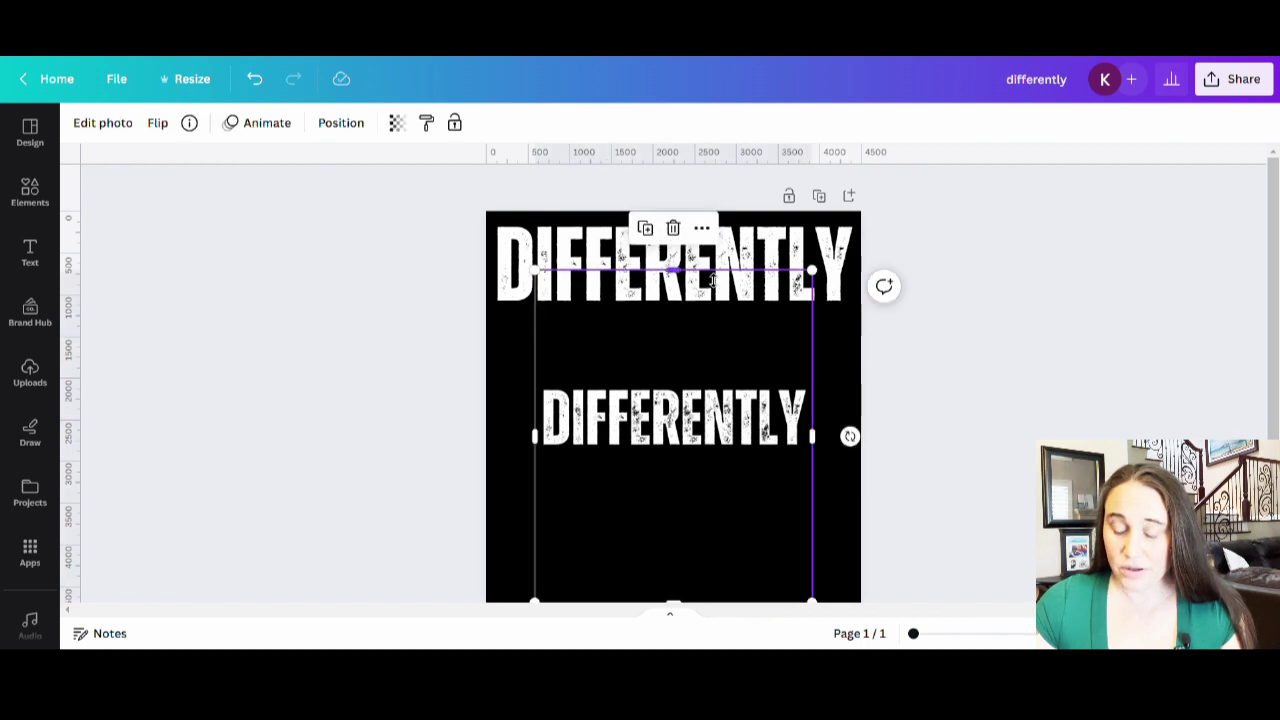
pyautogui.moveTo(690, 283); pyautogui.dragTo(680, 362)
pyautogui.scroll(-1, 655, 443)
pyautogui.moveTo(685, 523); pyautogui.dragTo(690, 393)
pyautogui.click(806, 490)
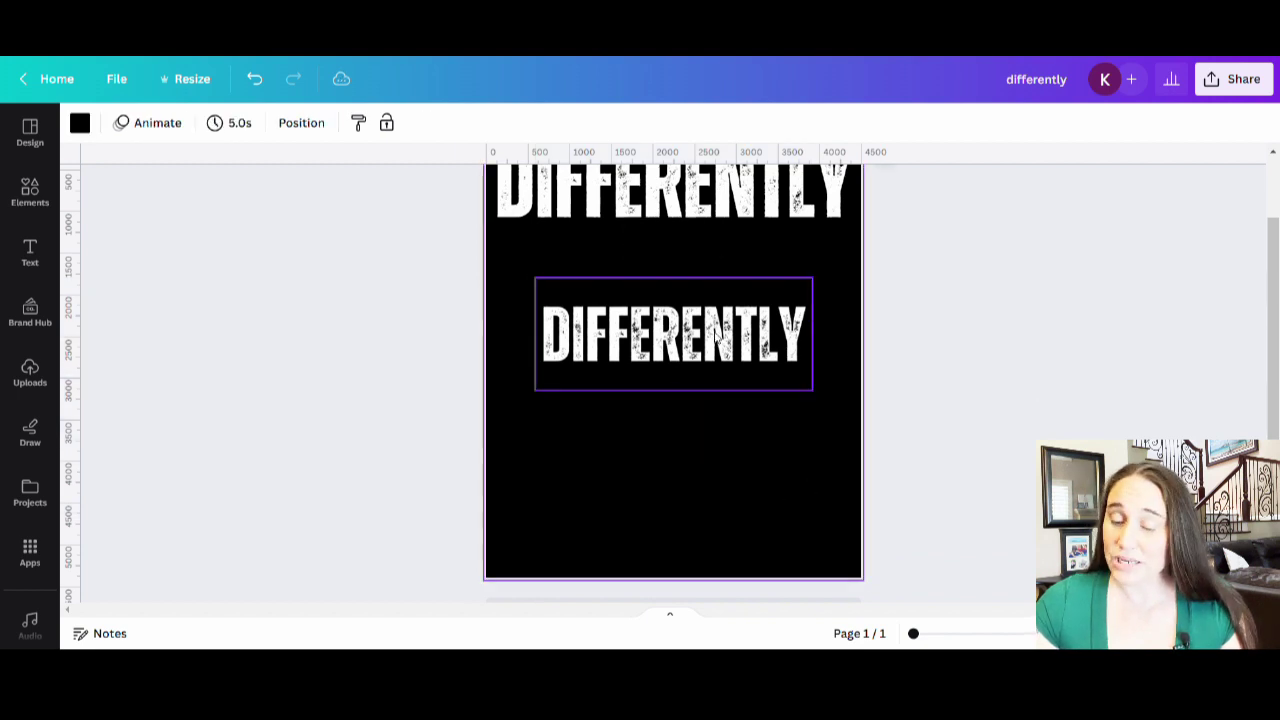
pyautogui.click(740, 360)
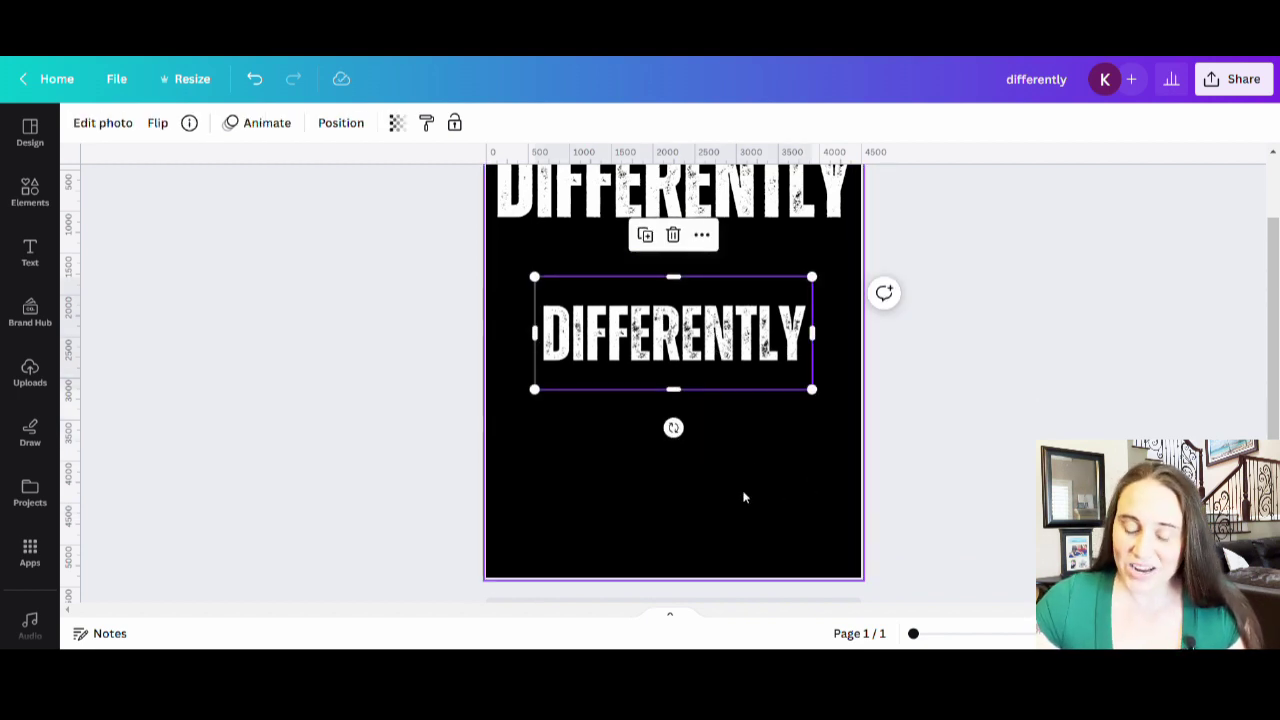
pyautogui.scroll(1, 734, 491)
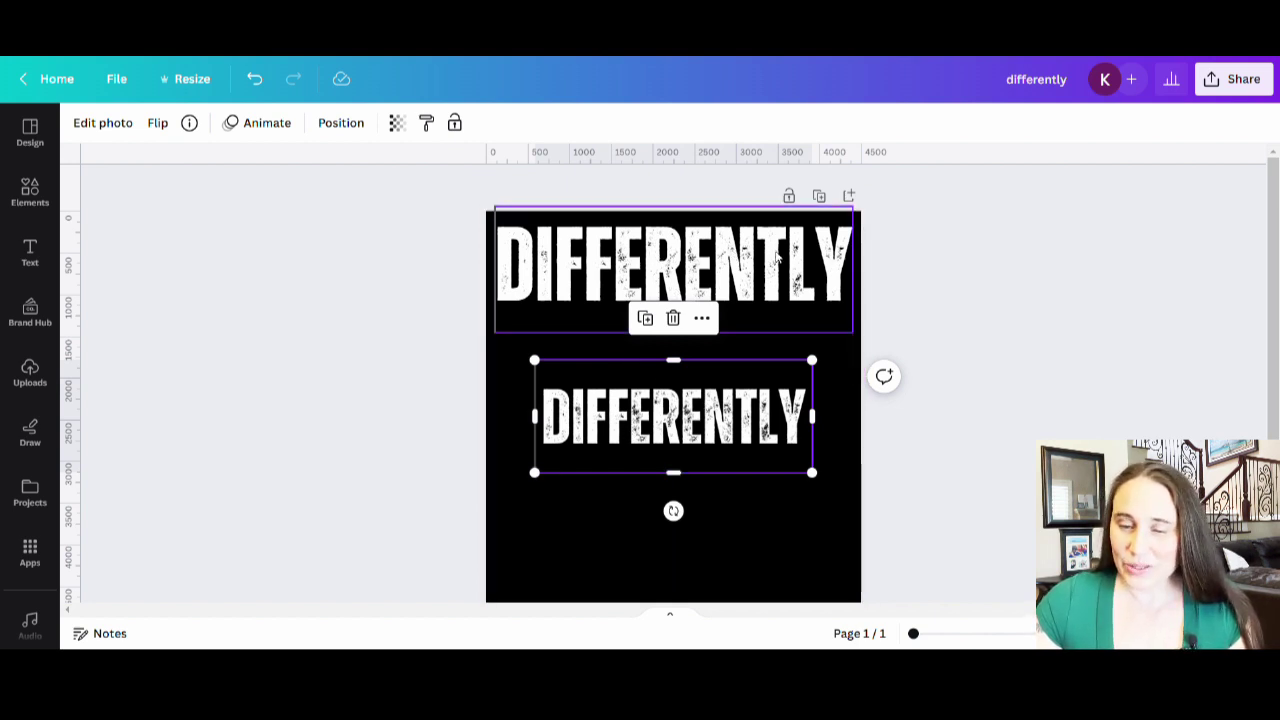
# Flip the lower DIFFERENTLY image both vertically and horizontally
pyautogui.click(773, 266)
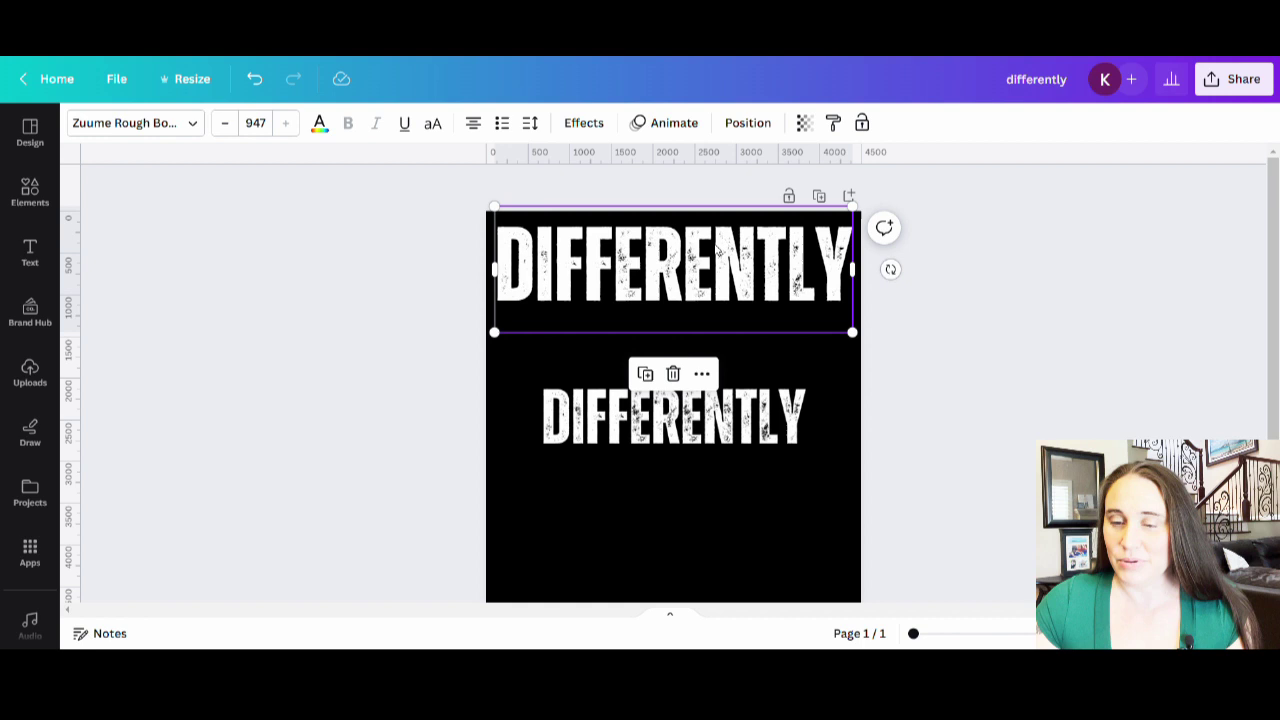
pyautogui.click(767, 395)
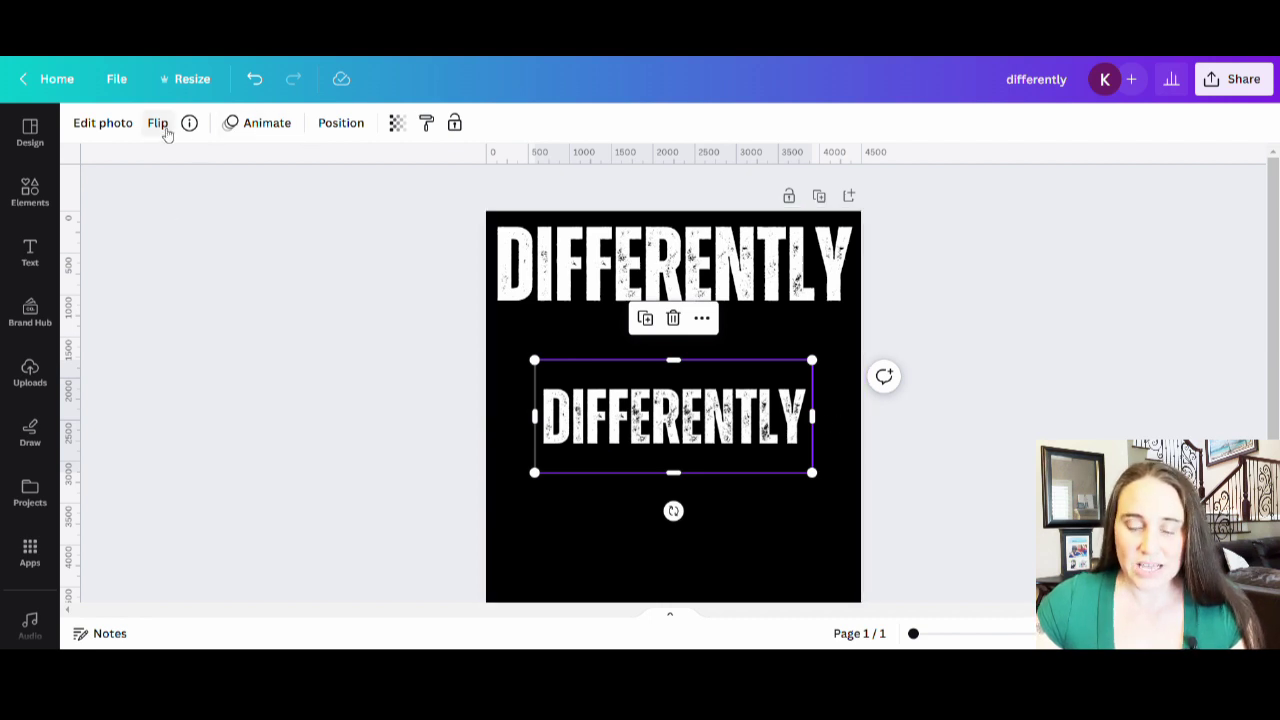
pyautogui.click(160, 124)
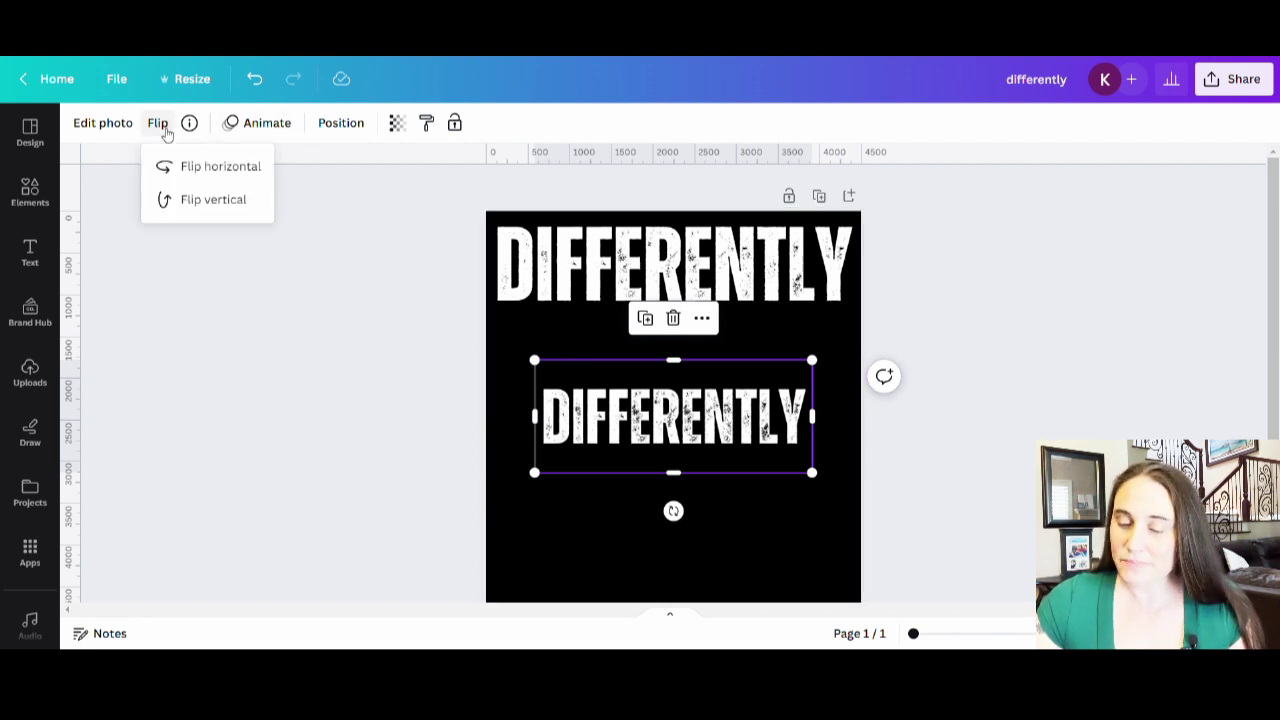
pyautogui.click(180, 200)
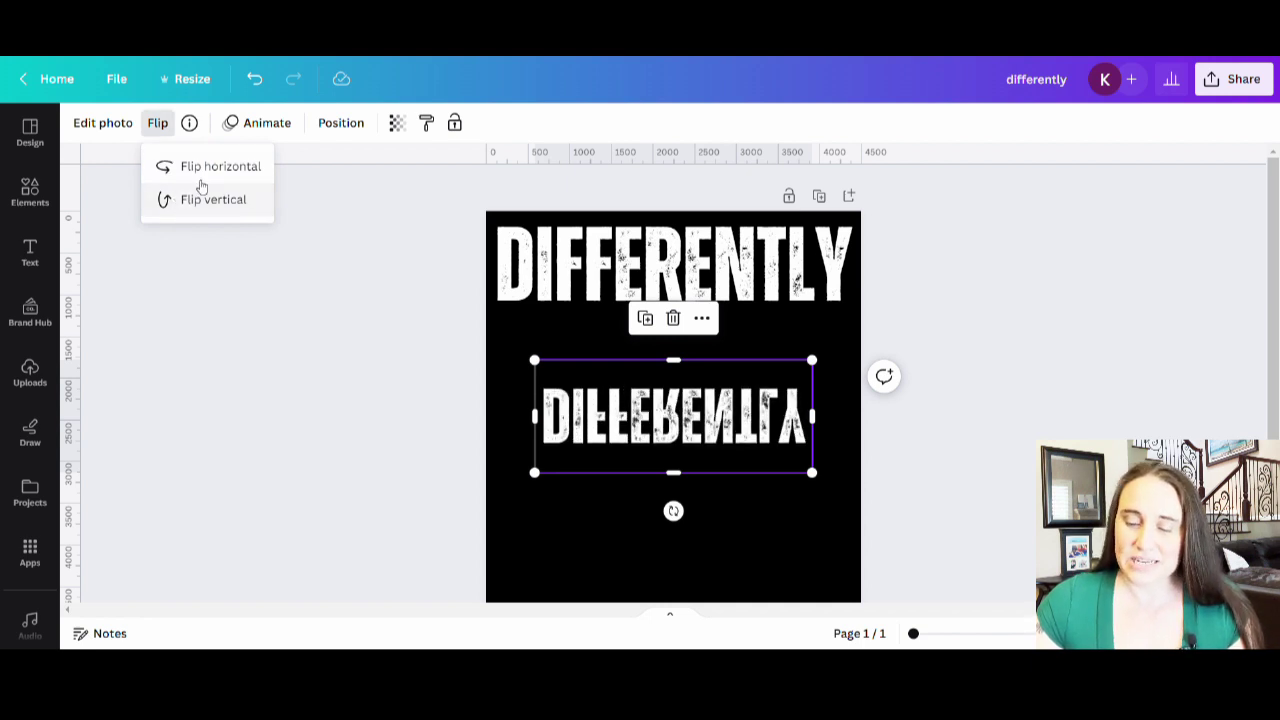
pyautogui.click(208, 177)
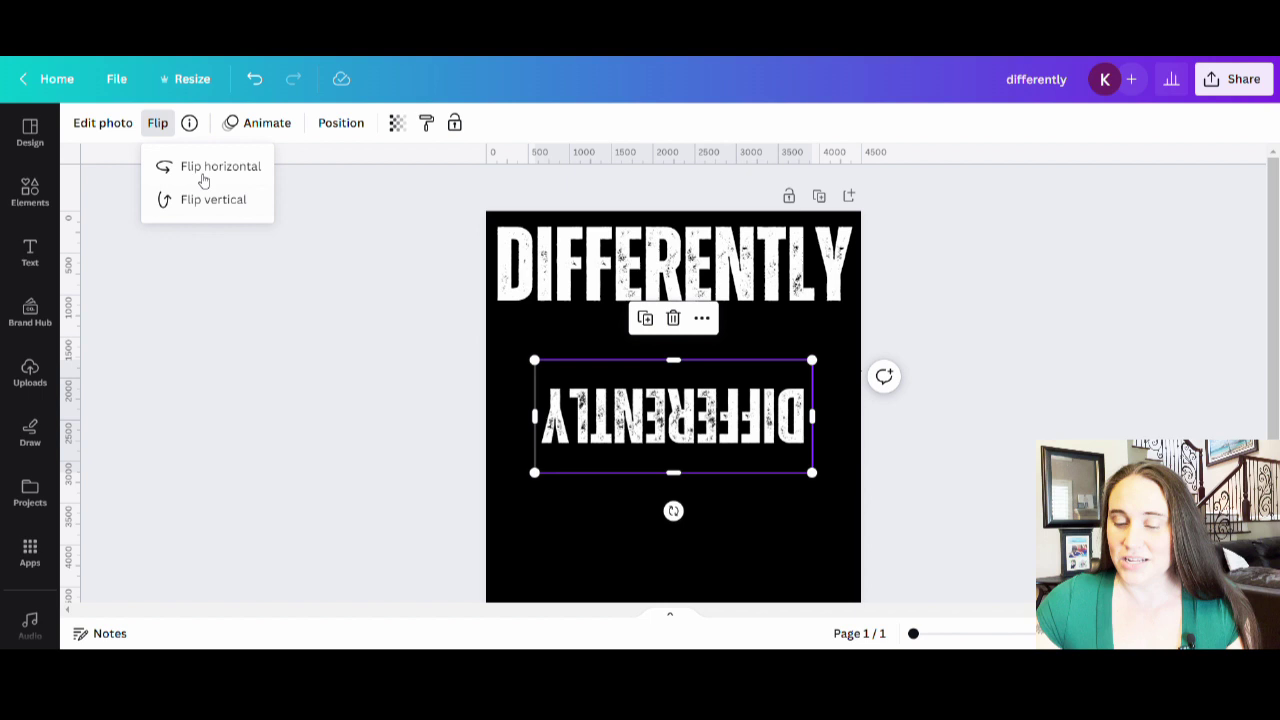
pyautogui.click(566, 518)
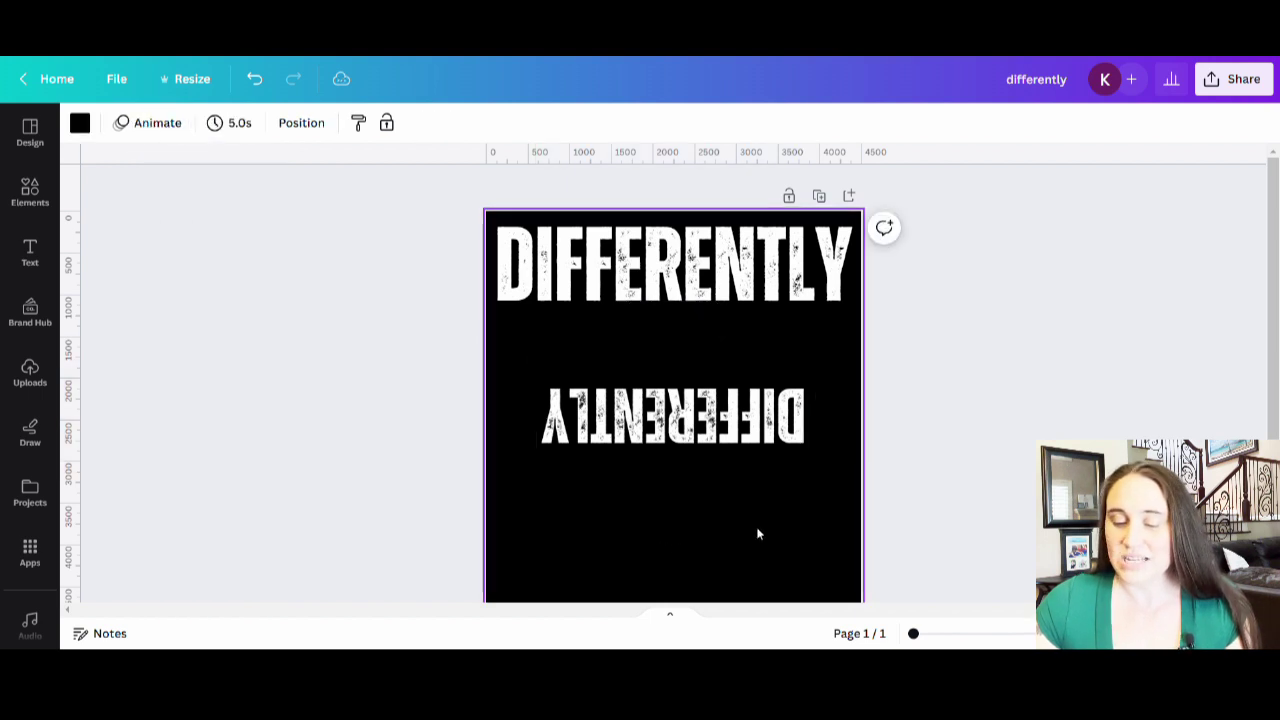
# Move the flipped image right and enlarge it to 4,396 × 1,788
pyautogui.moveTo(746, 422); pyautogui.dragTo(781, 395)
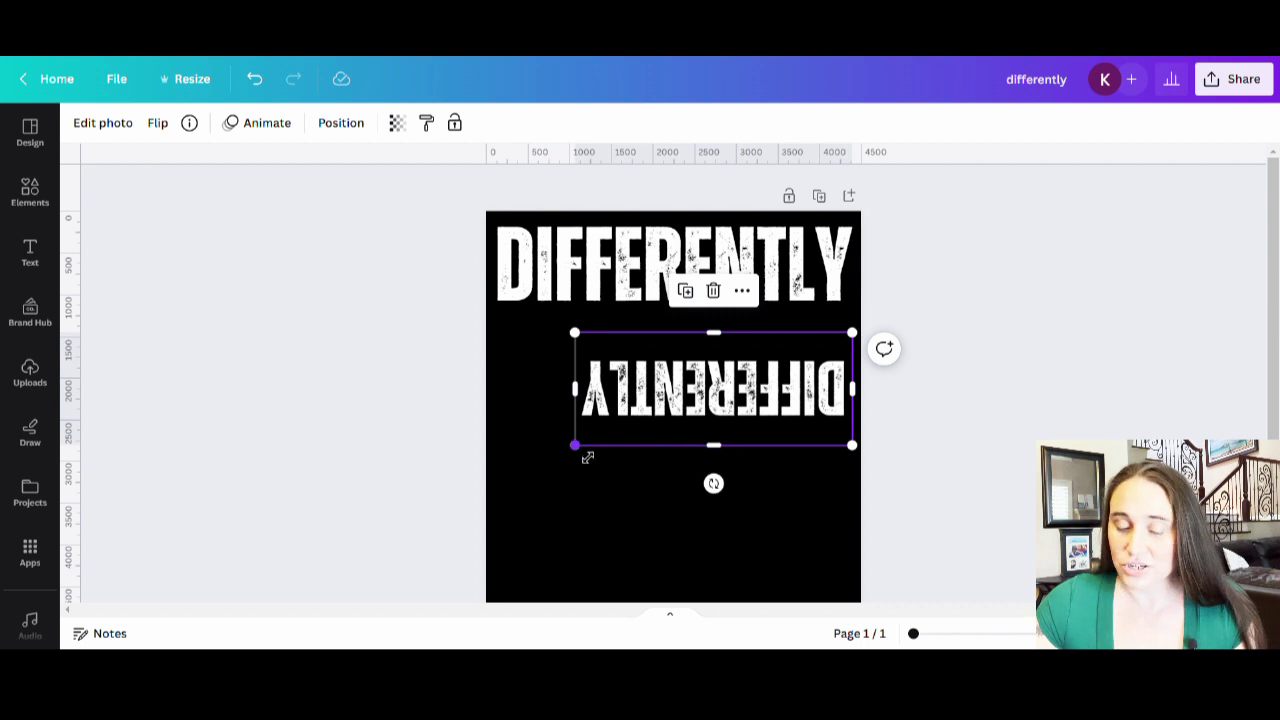
pyautogui.moveTo(587, 457); pyautogui.dragTo(499, 482)
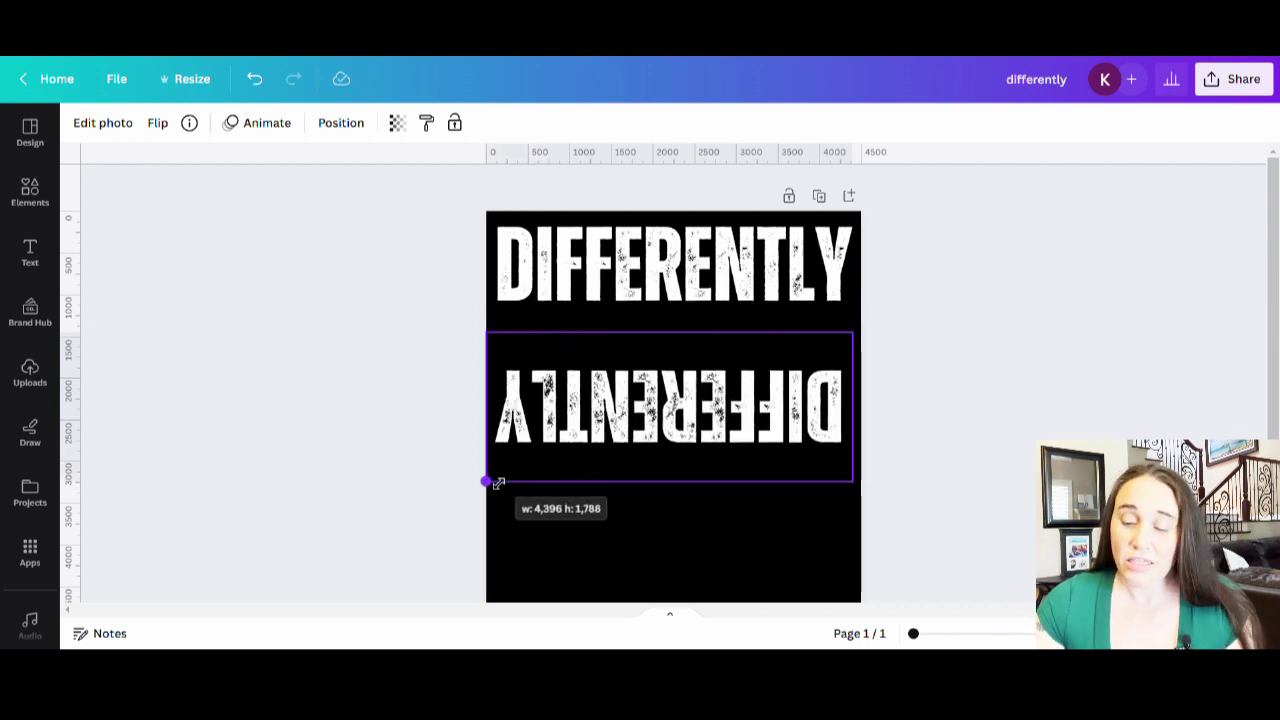
pyautogui.moveTo(490, 482); pyautogui.dragTo(496, 478)
# Retype the top headline as 'LET YOURSELF' and shrink it to size 835 to fit
pyautogui.click(784, 550)
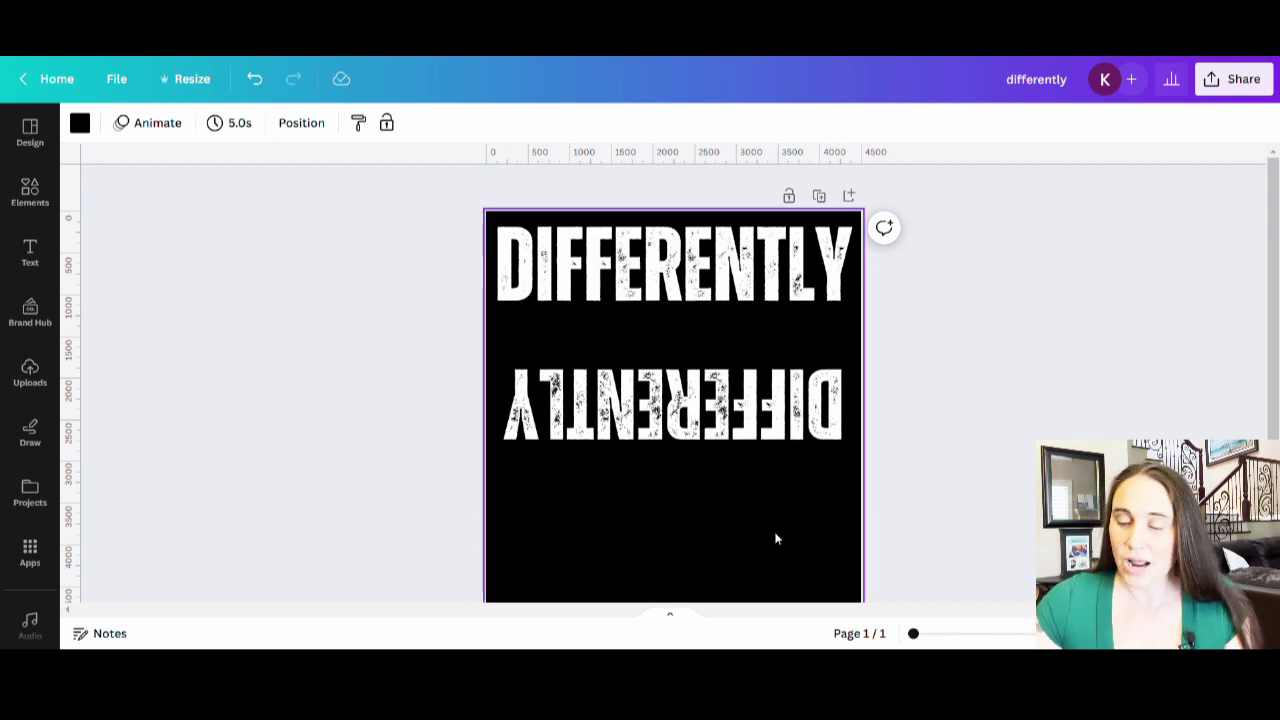
pyautogui.click(828, 289)
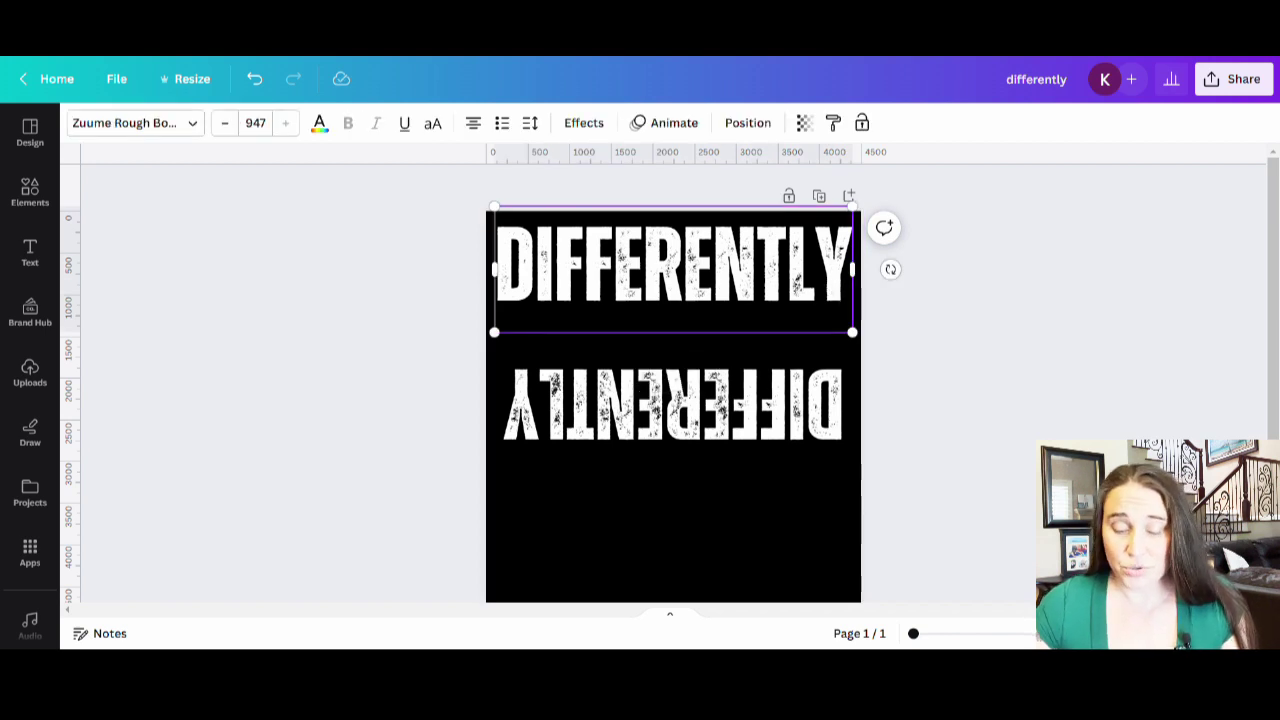
pyautogui.moveTo(852, 265); pyautogui.dragTo(515, 265)
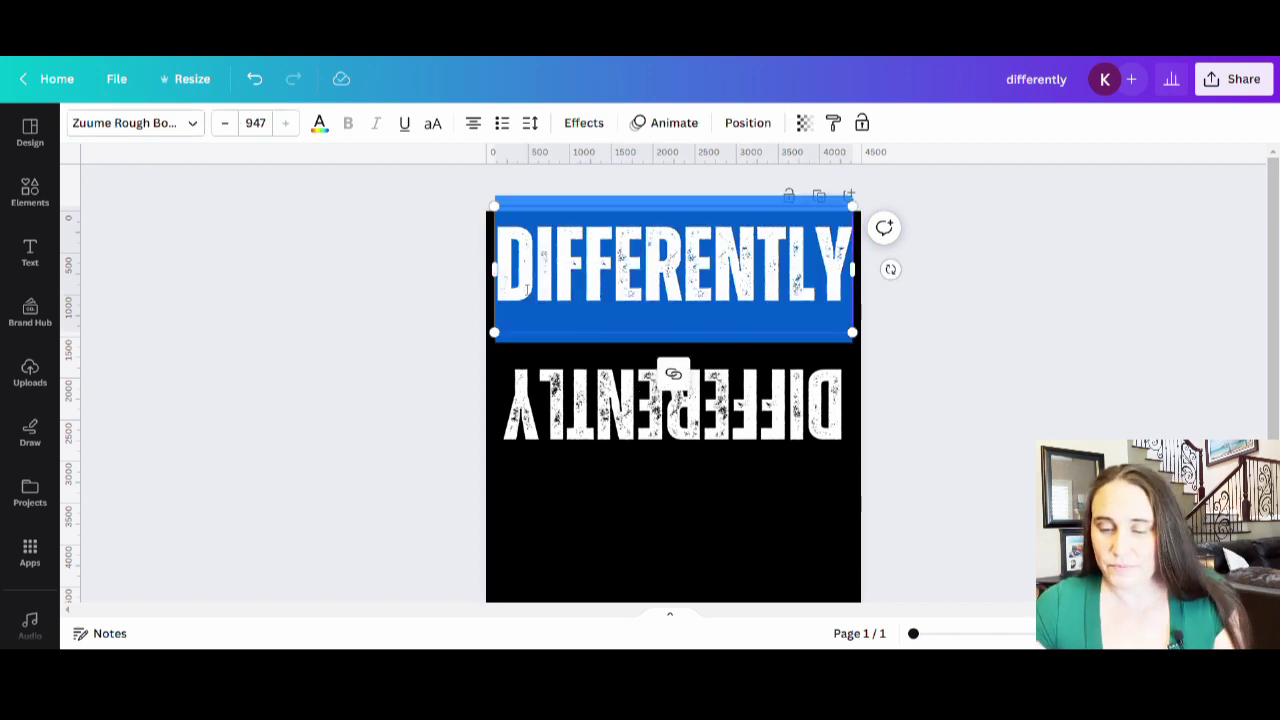
pyautogui.write('SE')
pyautogui.press('BackSpace')
pyautogui.press('BackSpace')
pyautogui.write('LE')
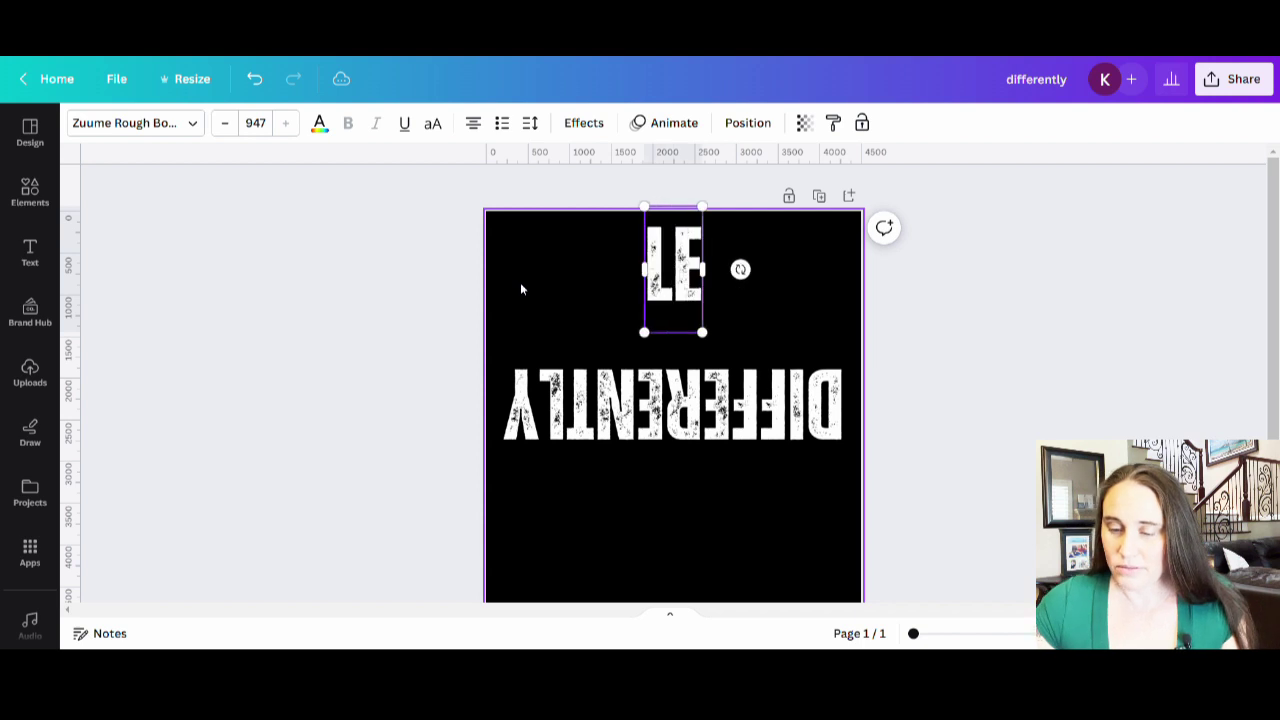
pyautogui.write('T YOURSELF')
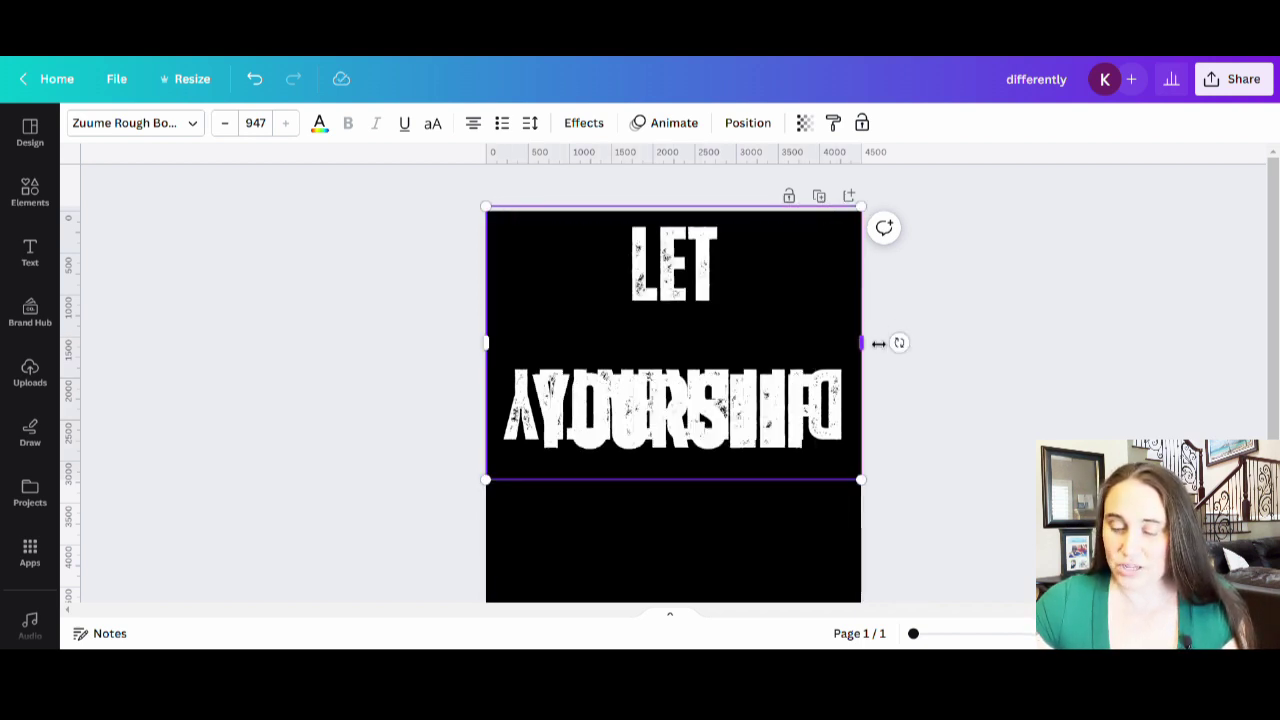
pyautogui.moveTo(883, 346); pyautogui.dragTo(850, 337)
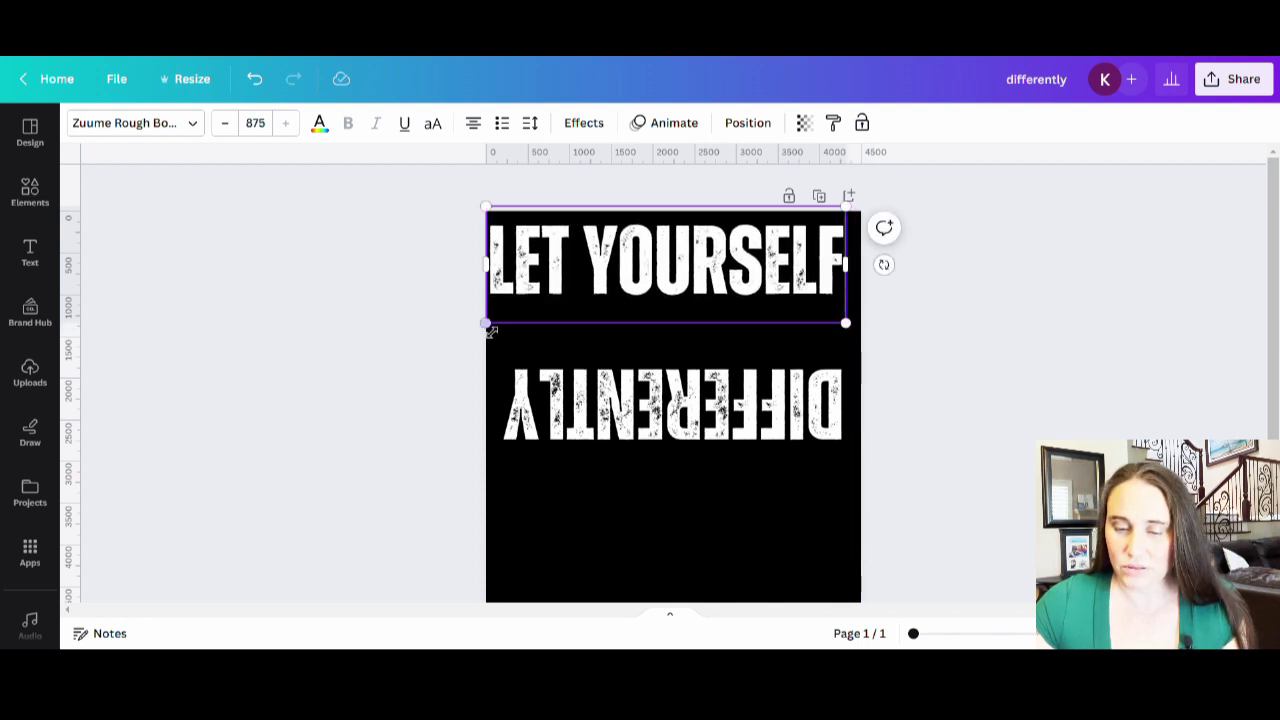
pyautogui.moveTo(492, 328); pyautogui.dragTo(508, 321)
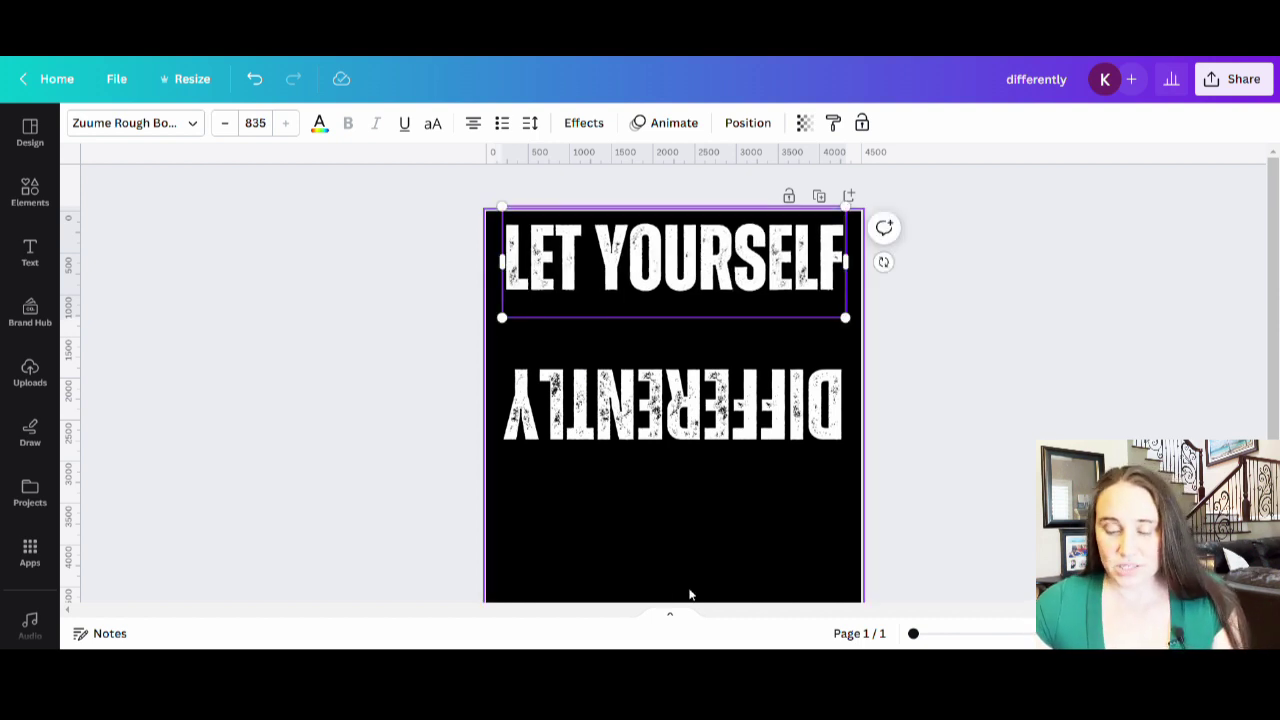
# Add a 'SEE THE WORLD' text box above the flipped DIFFERENTLY
pyautogui.click(766, 574)
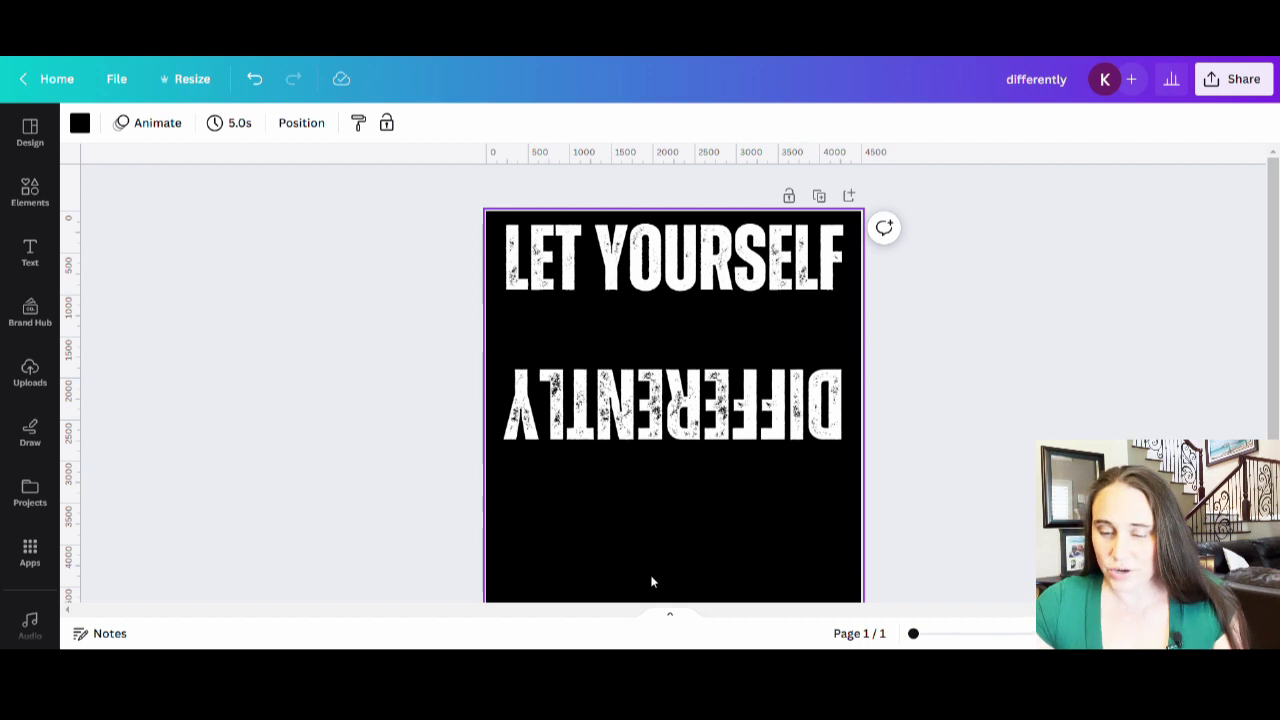
pyautogui.click(665, 405)
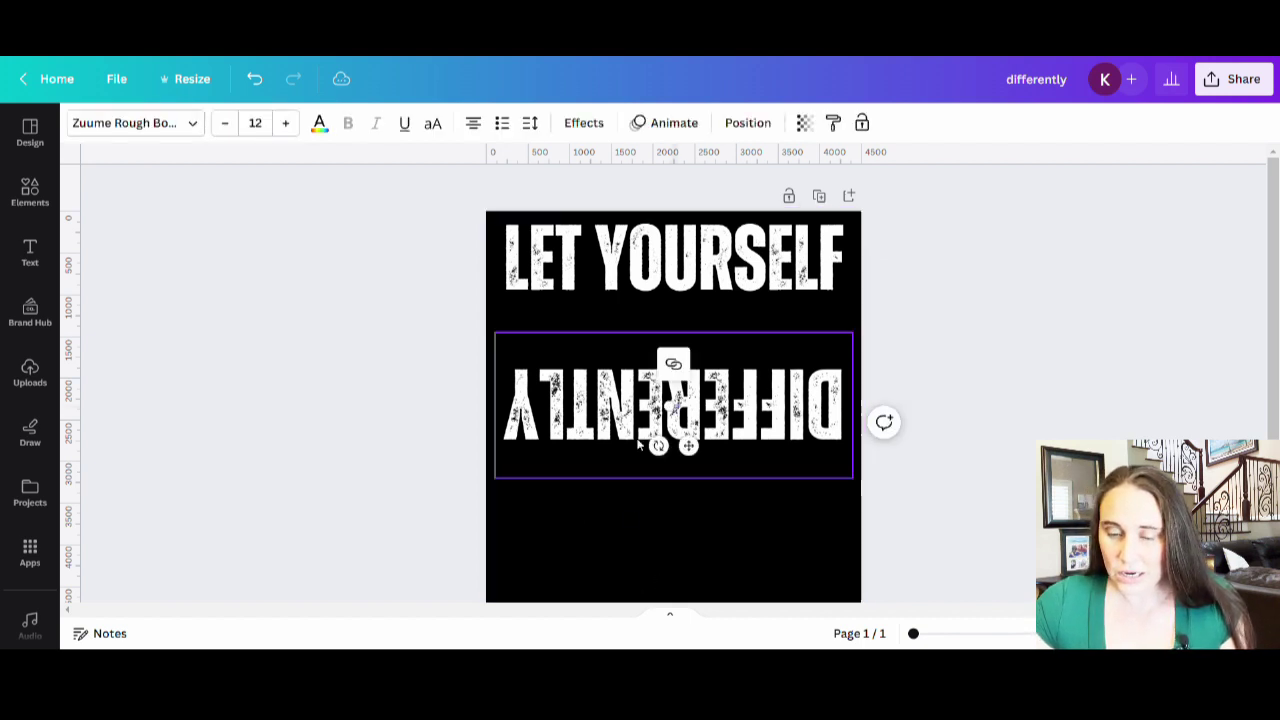
pyautogui.press('t')
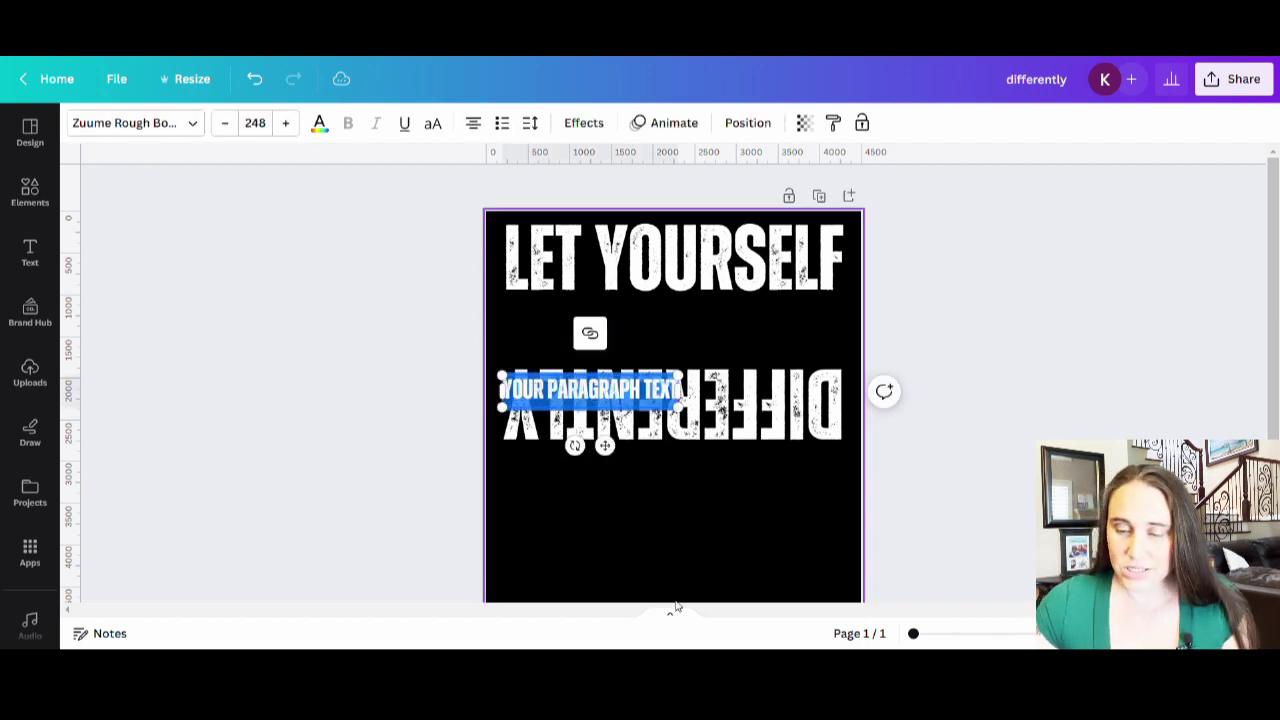
pyautogui.moveTo(663, 370); pyautogui.dragTo(700, 316)
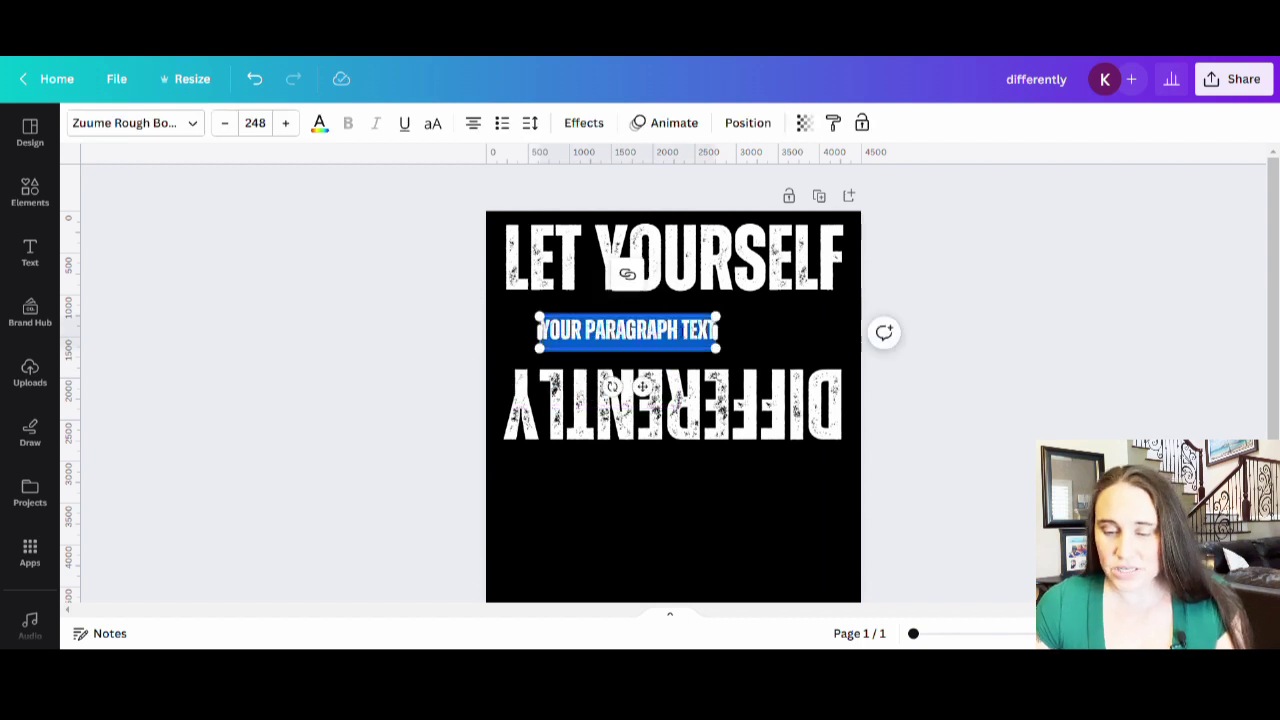
pyautogui.write('S')
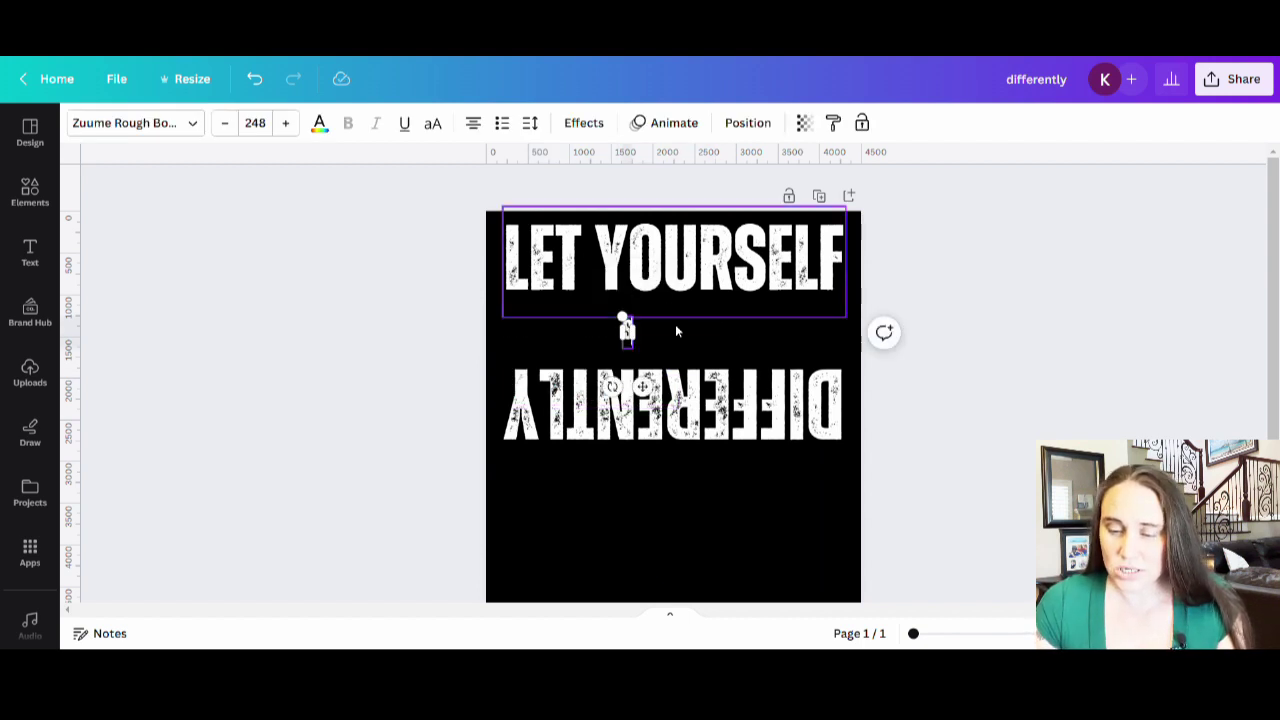
pyautogui.write('EE THE WORLD')
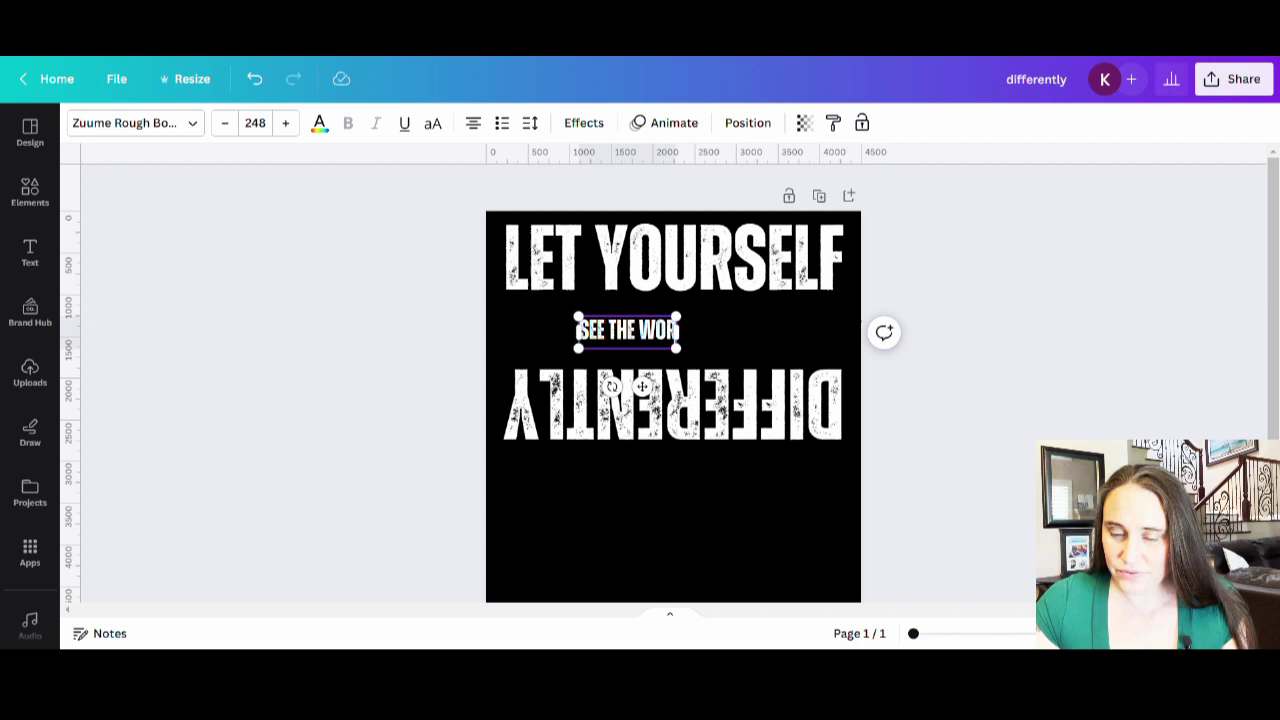
pyautogui.click(669, 496)
# Enlarge SEE THE WORLD to size 520 and centre it under LET YOURSELF
pyautogui.click(678, 330)
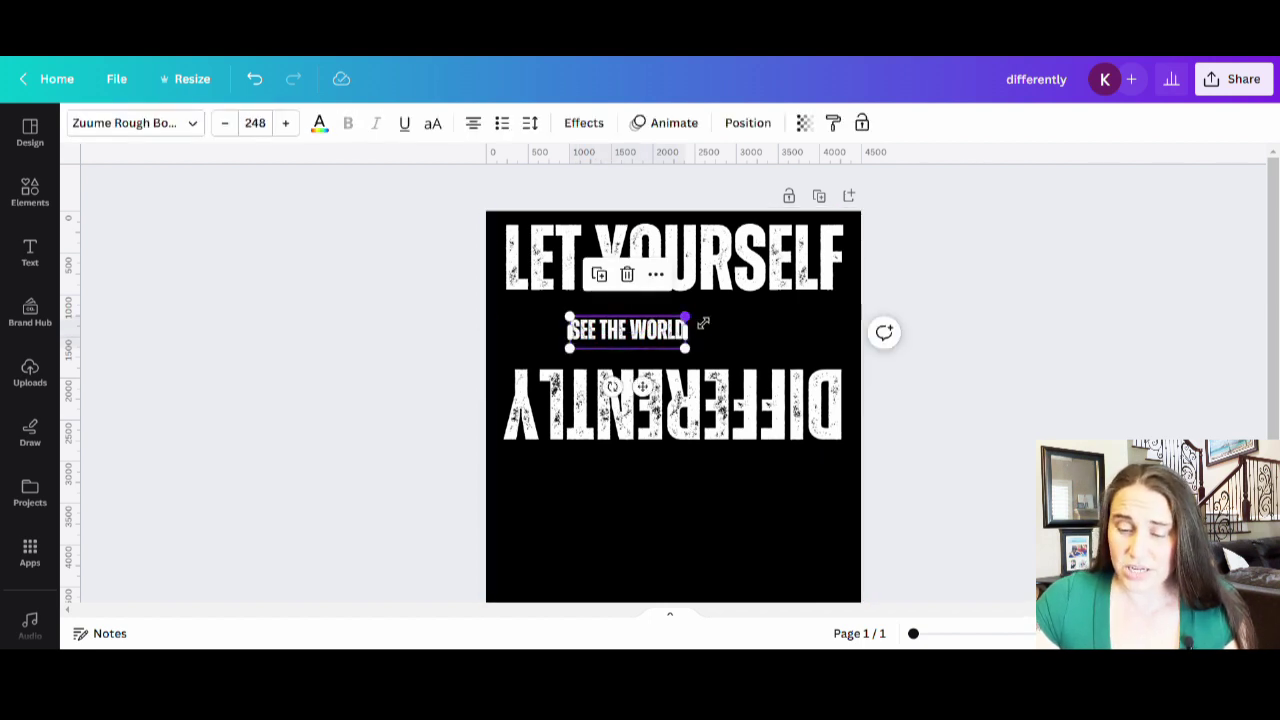
pyautogui.moveTo(686, 318); pyautogui.dragTo(812, 284)
pyautogui.click(706, 509)
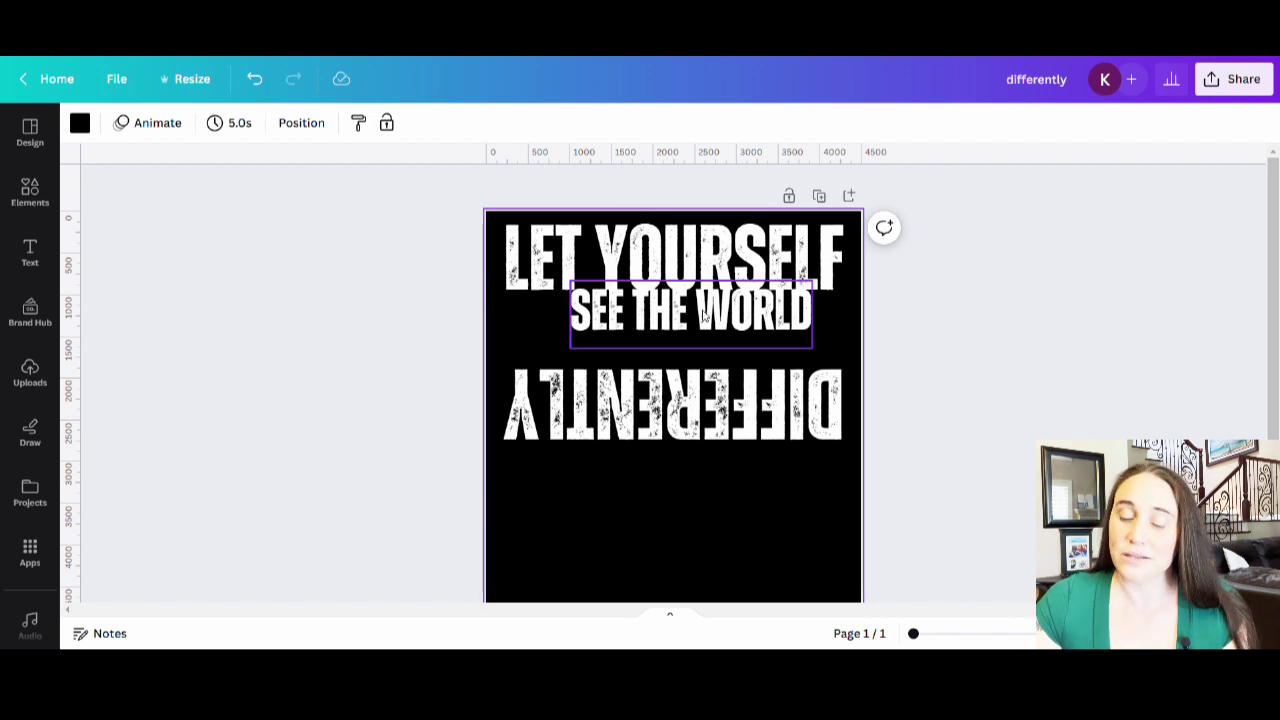
pyautogui.moveTo(704, 314); pyautogui.dragTo(685, 332)
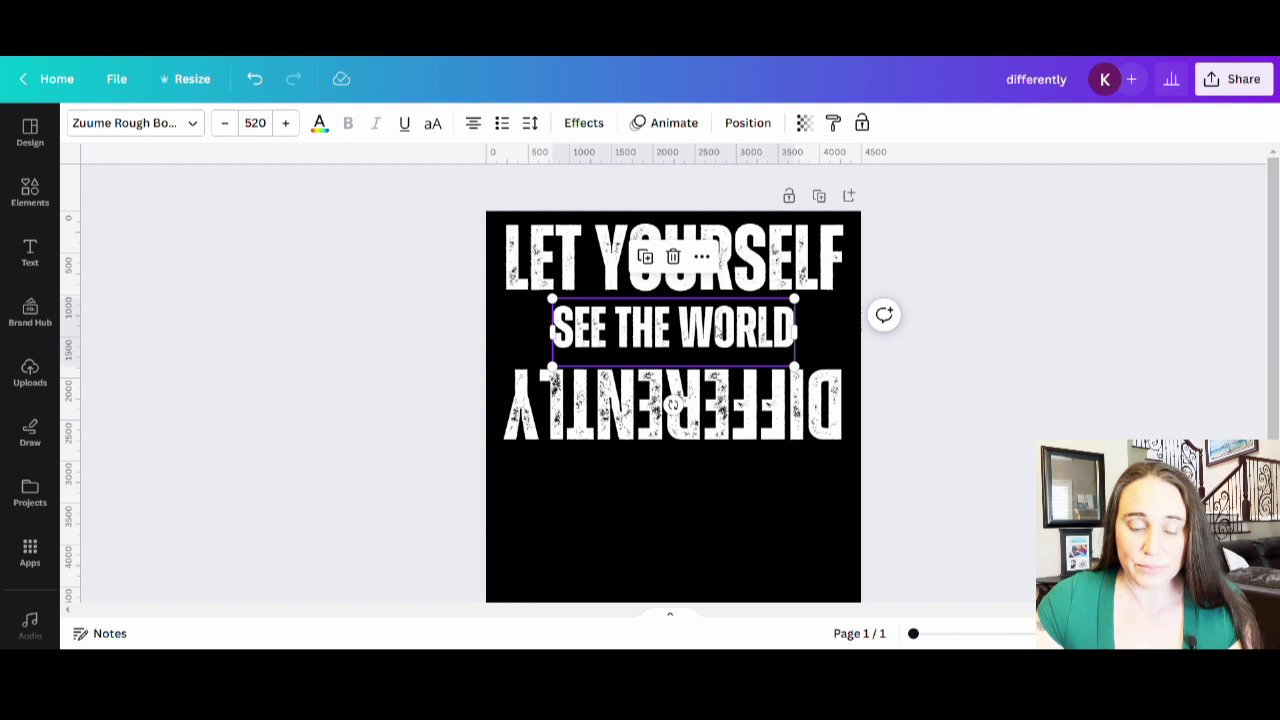
# Apply JA Jayagiri Sans Rough to 'see the world' and fit it on one line at size 411
pyautogui.click(183, 130)
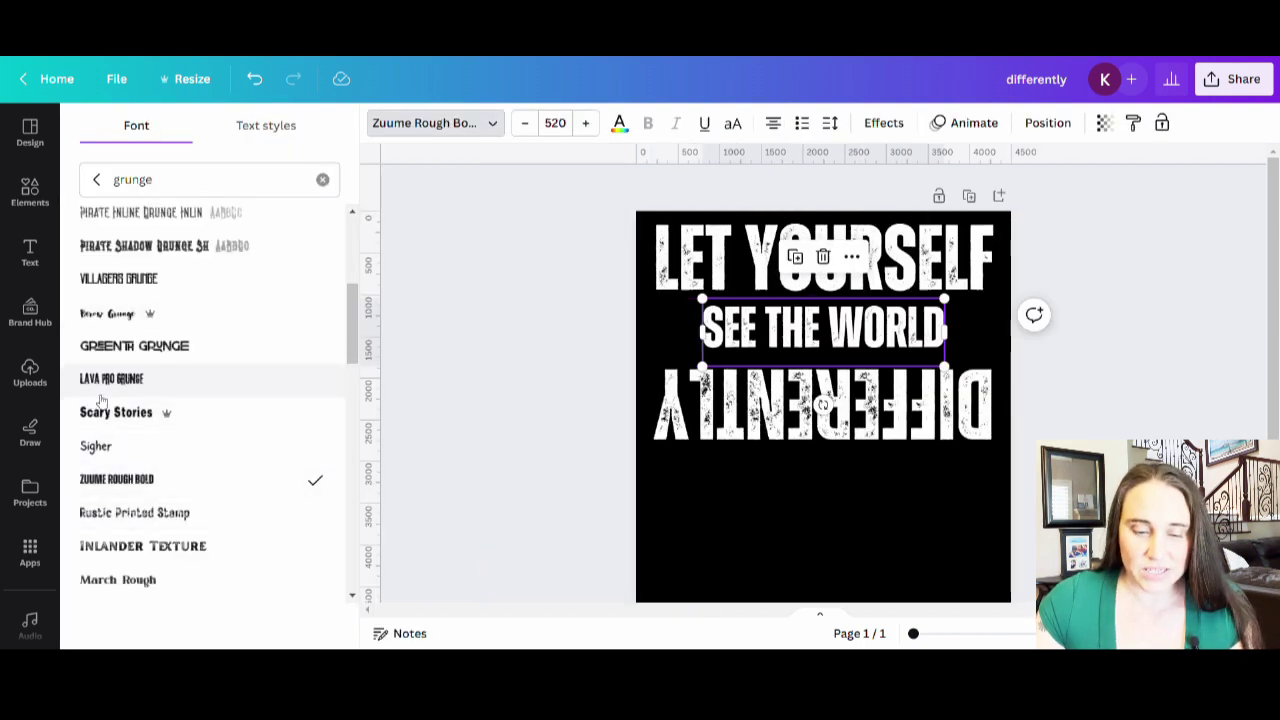
pyautogui.scroll(-3, 150, 360)
pyautogui.scroll(6, 249, 346)
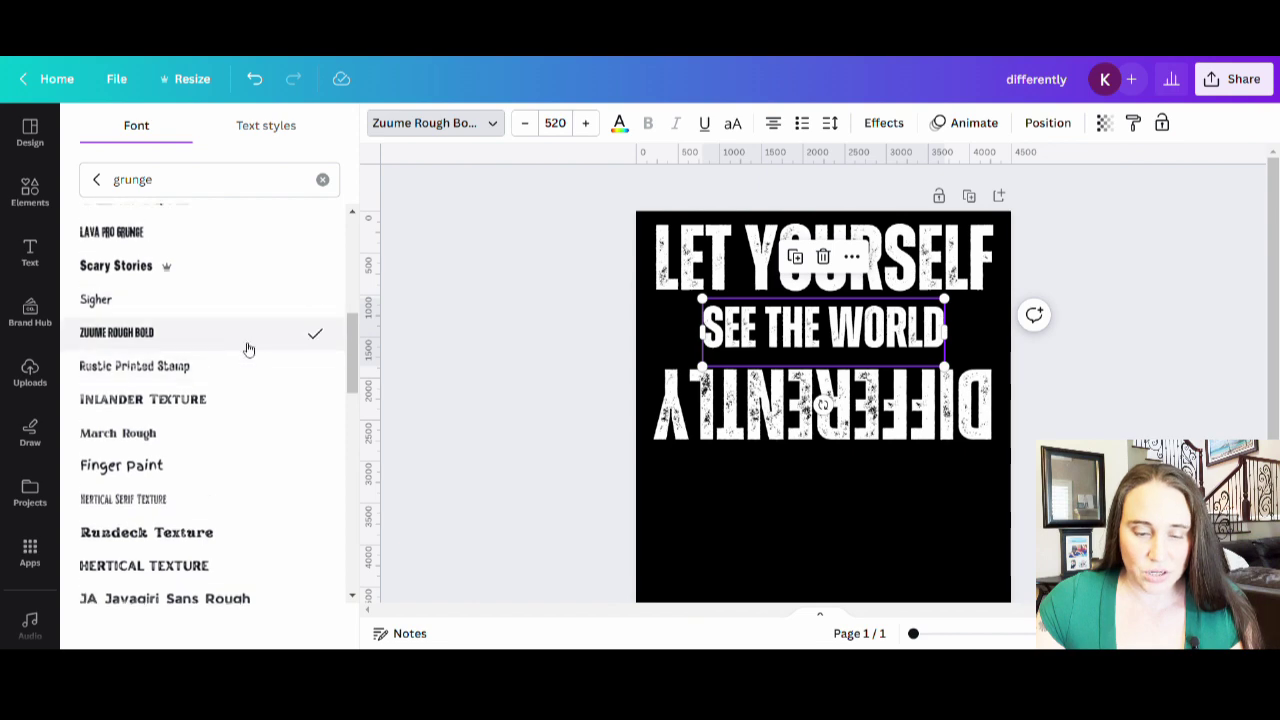
pyautogui.scroll(2, 249, 346)
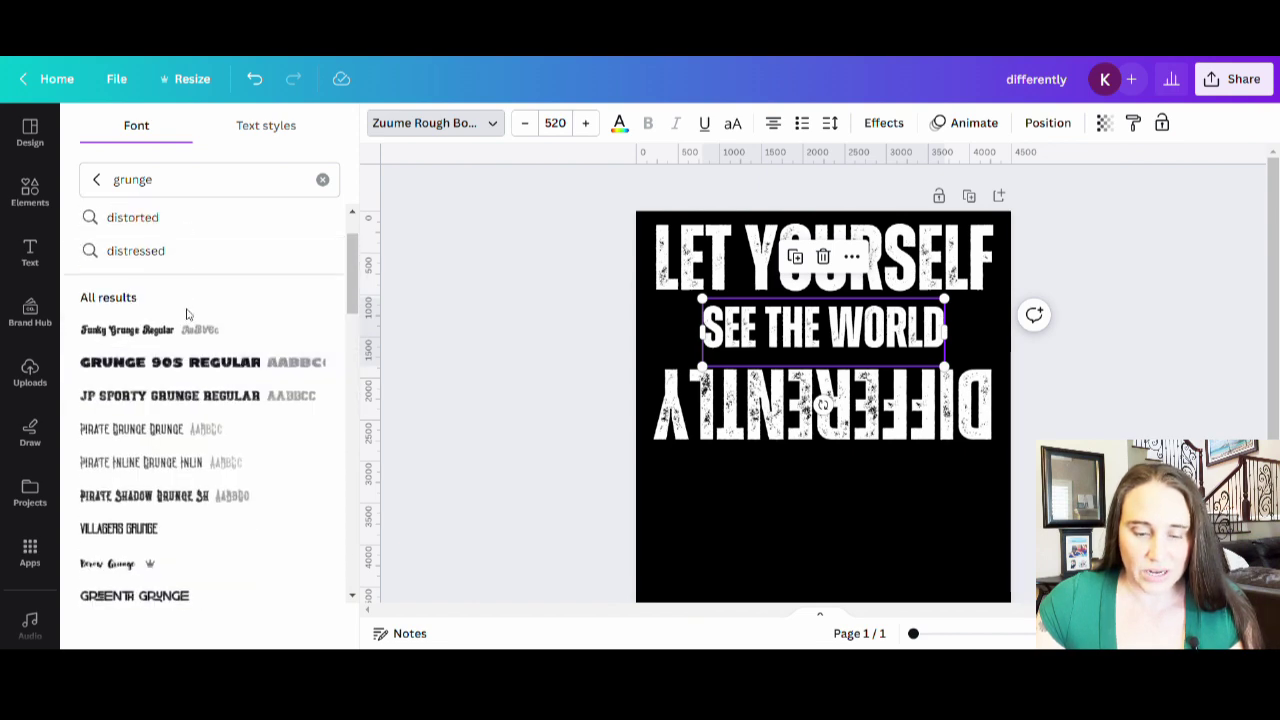
pyautogui.scroll(-5, 201, 315)
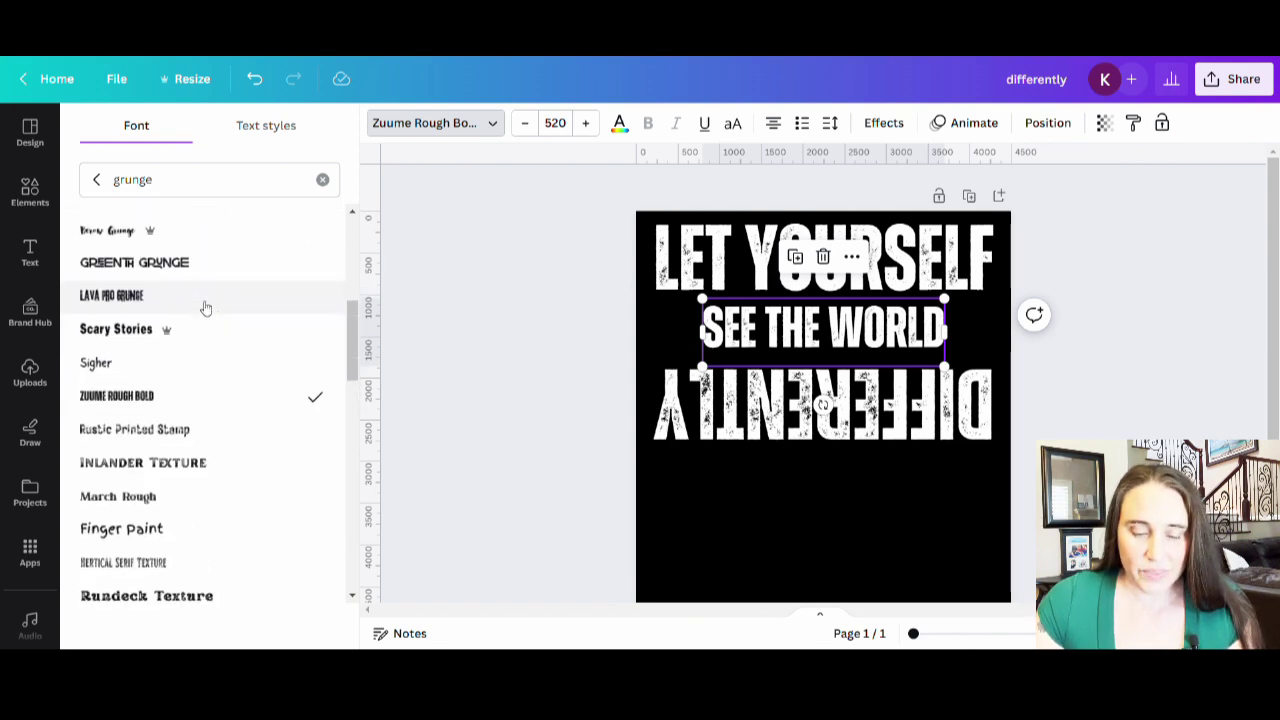
pyautogui.scroll(-2, 205, 306)
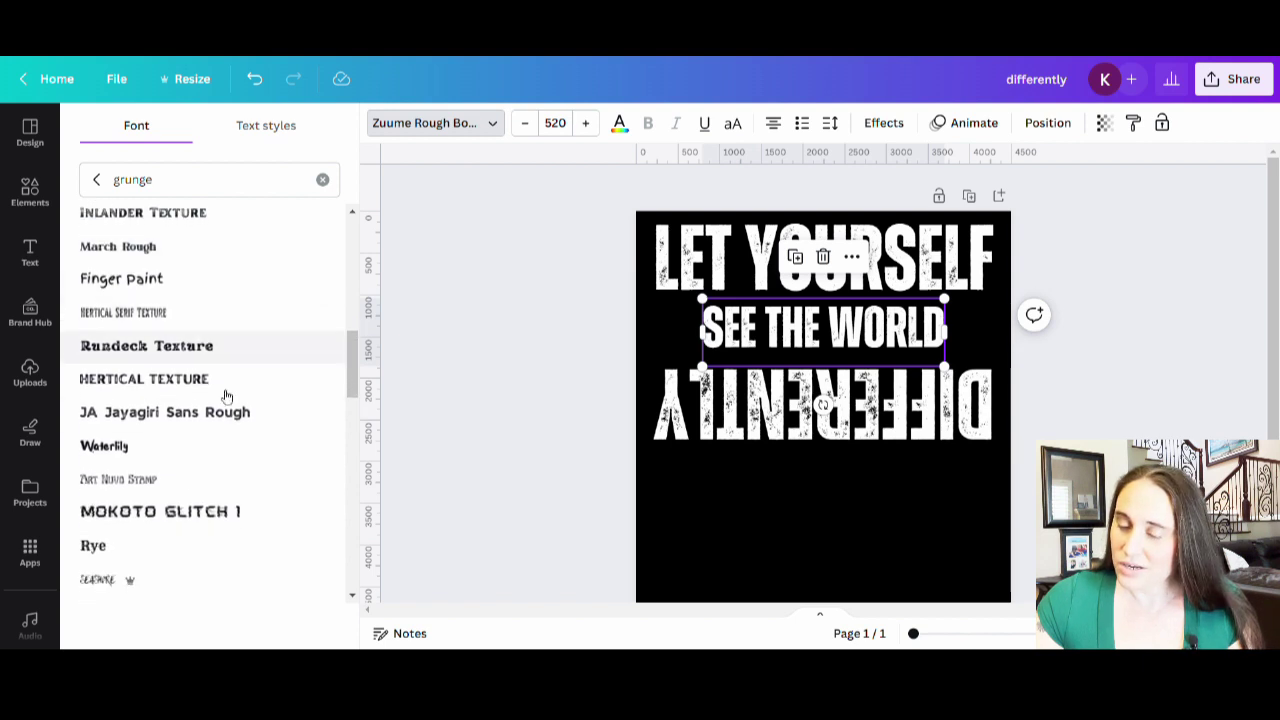
pyautogui.click(128, 413)
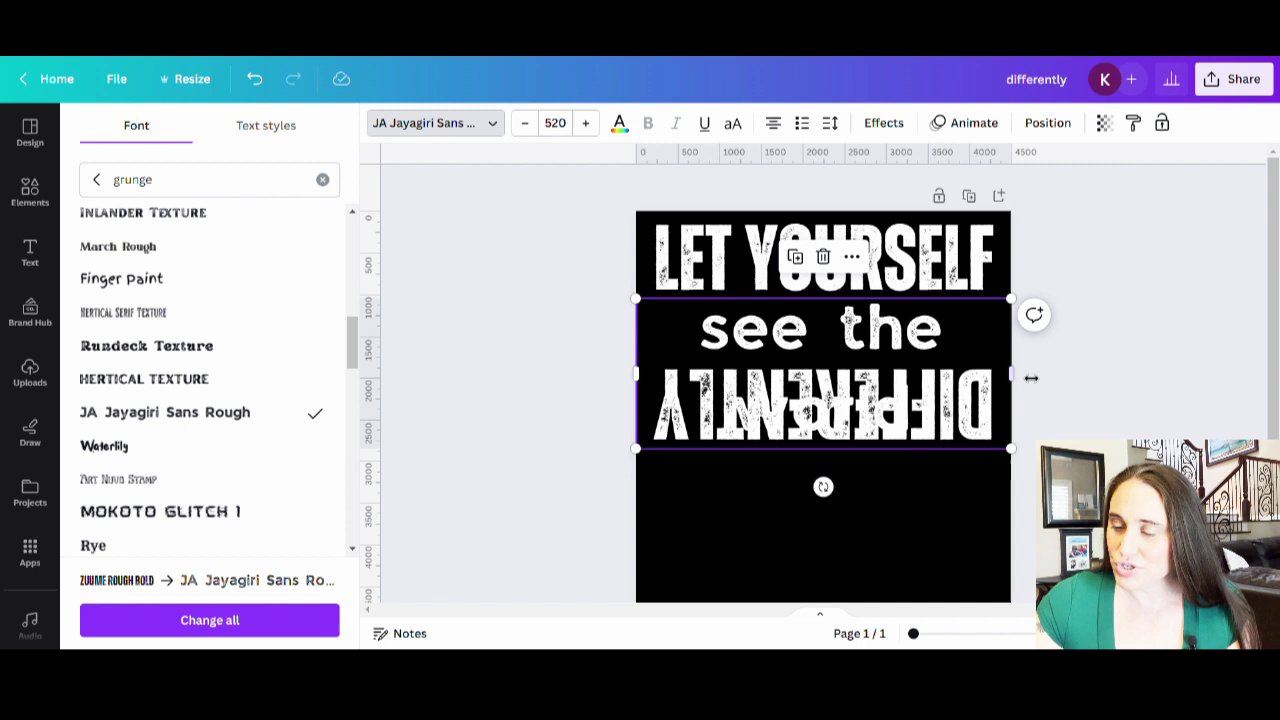
pyautogui.moveTo(1028, 382); pyautogui.dragTo(980, 371)
pyautogui.click(913, 565)
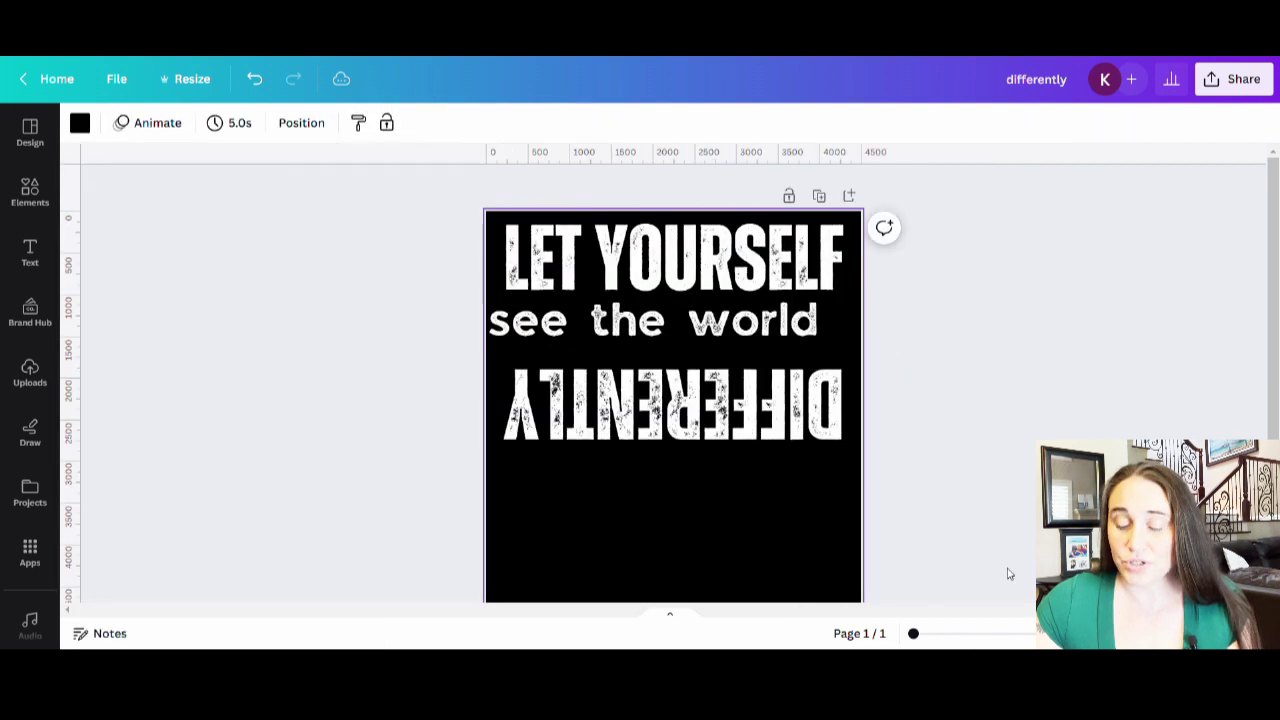
# Centre the 'see the world' line on the page and raise DIFFERENTLY closer to it
pyautogui.moveTo(652, 340); pyautogui.dragTo(667, 340)
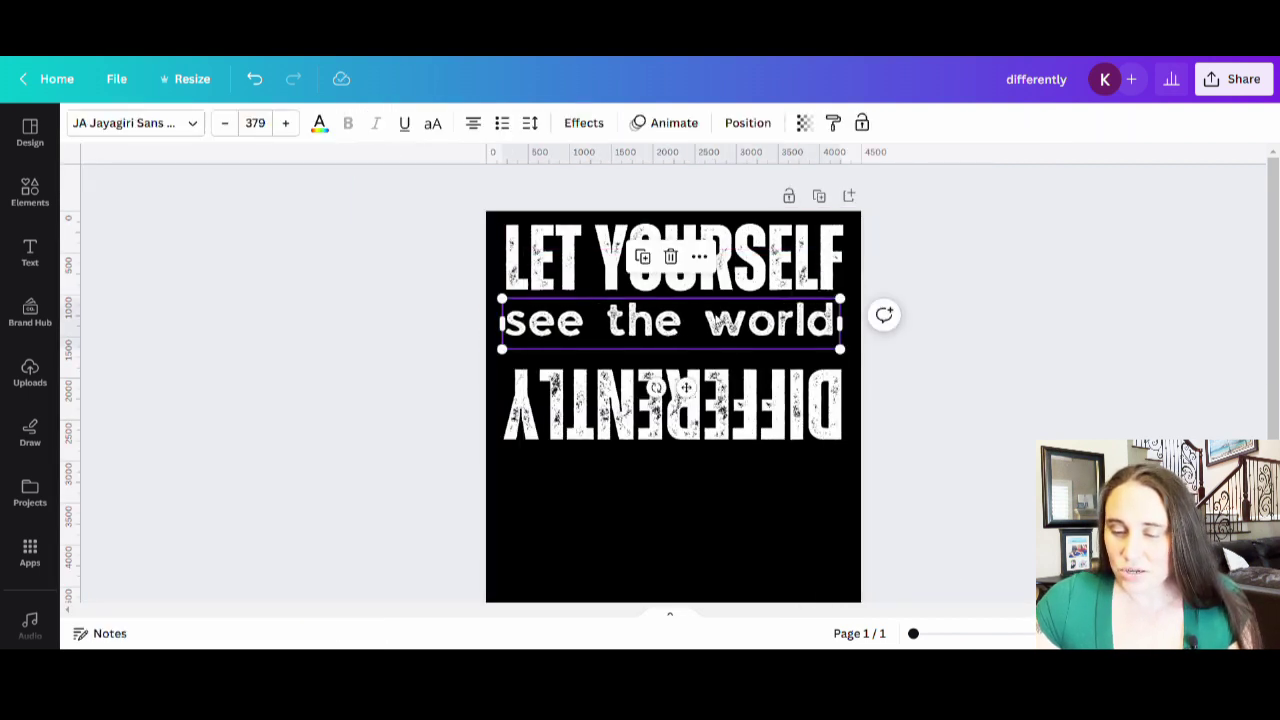
pyautogui.moveTo(788, 333); pyautogui.dragTo(789, 336)
pyautogui.click(700, 415)
pyautogui.moveTo(700, 415); pyautogui.dragTo(700, 400)
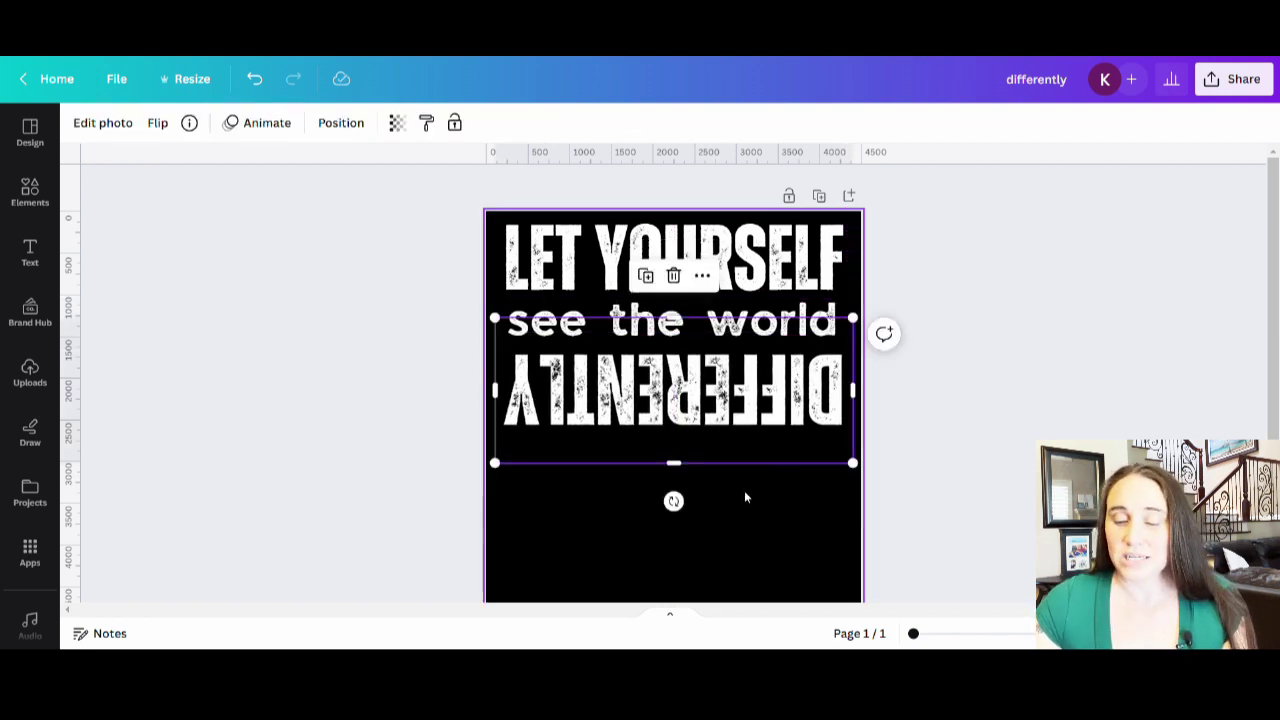
pyautogui.click(744, 490)
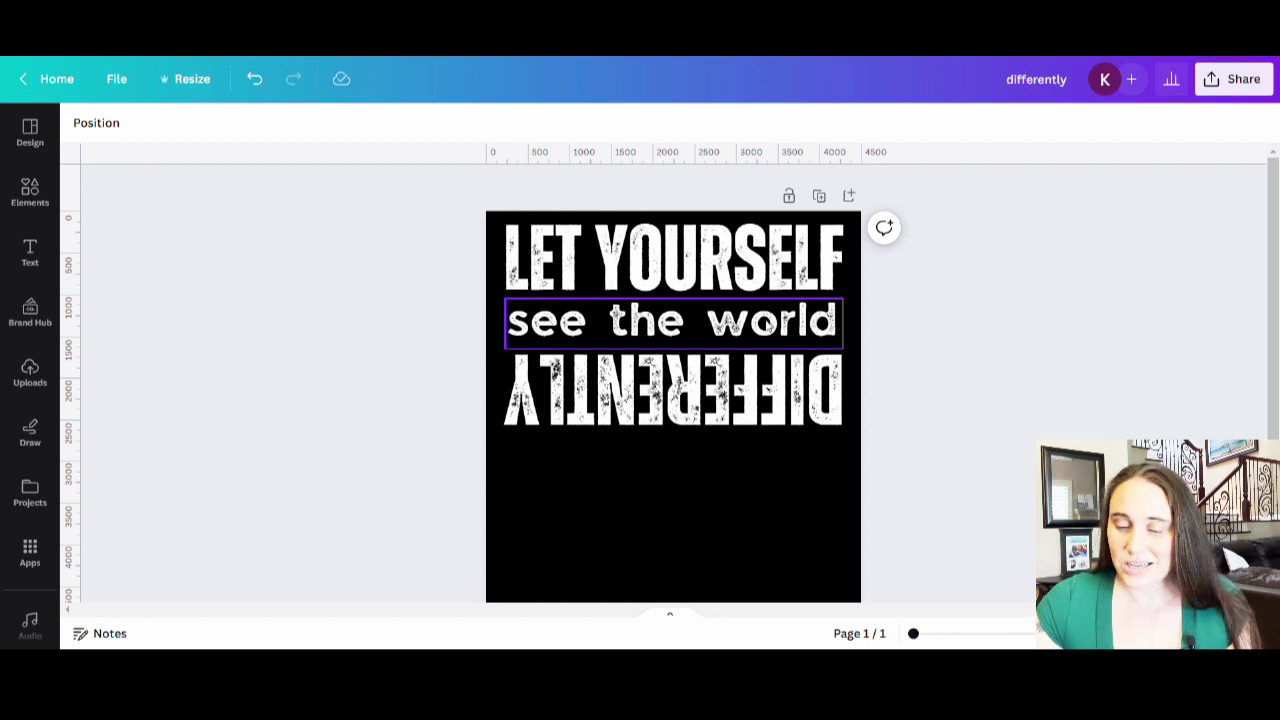
# Make the line uppercase SEE THE WORLD on one line at size 335, with DIFFERENTLY tight beneath
pyautogui.click(766, 322)
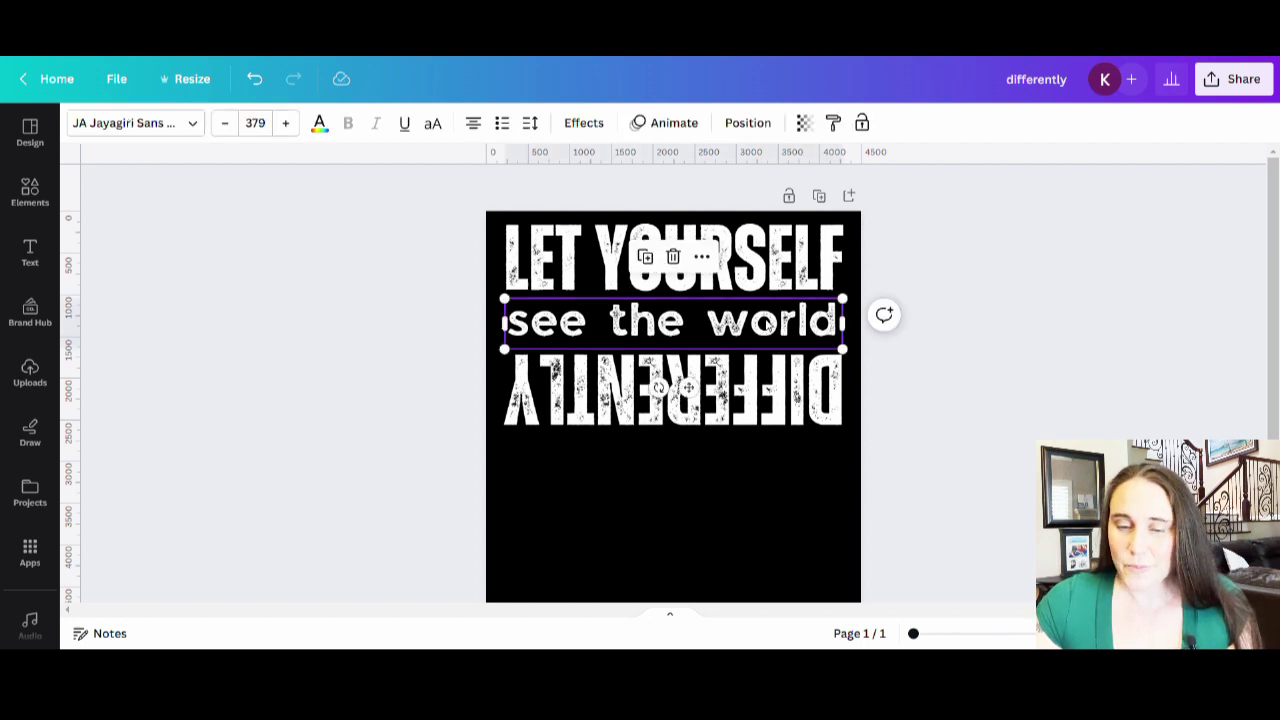
pyautogui.click(433, 123)
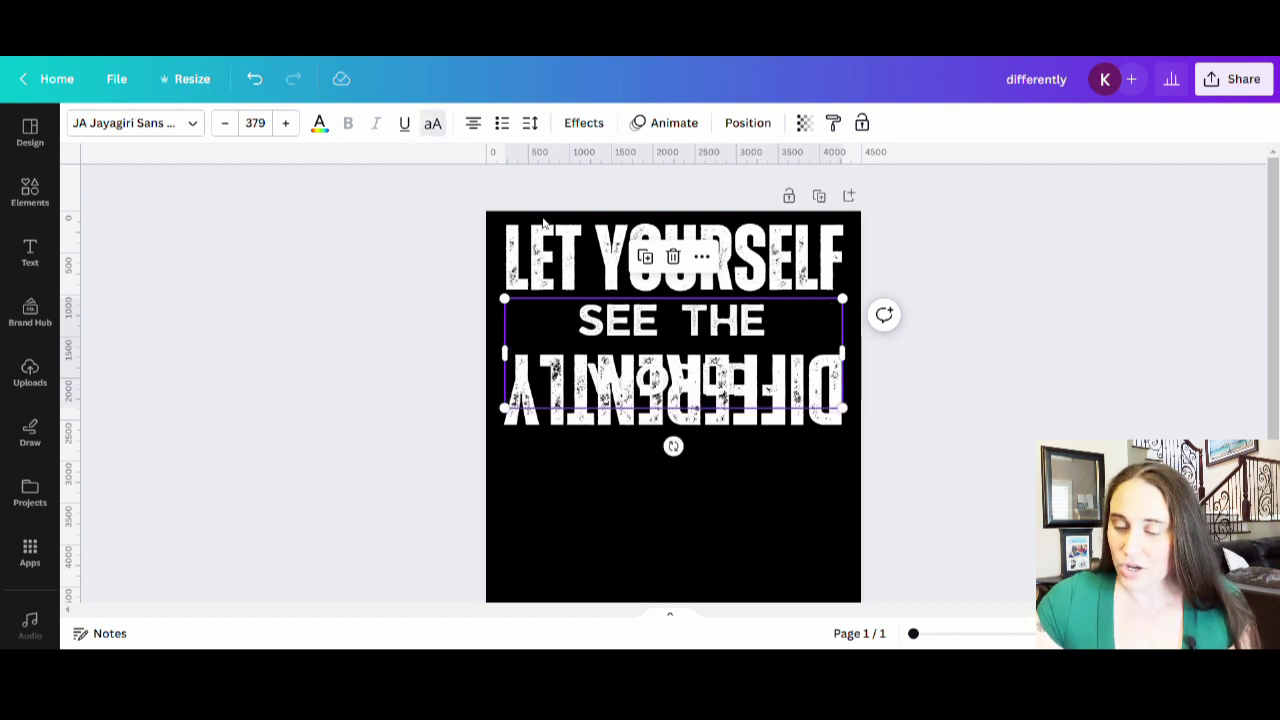
pyautogui.moveTo(852, 364)
pyautogui.mouseDown()
pyautogui.moveTo(906, 363)
pyautogui.moveTo(851, 340)
pyautogui.mouseUp()
pyautogui.click(800, 517)
pyautogui.click(723, 338)
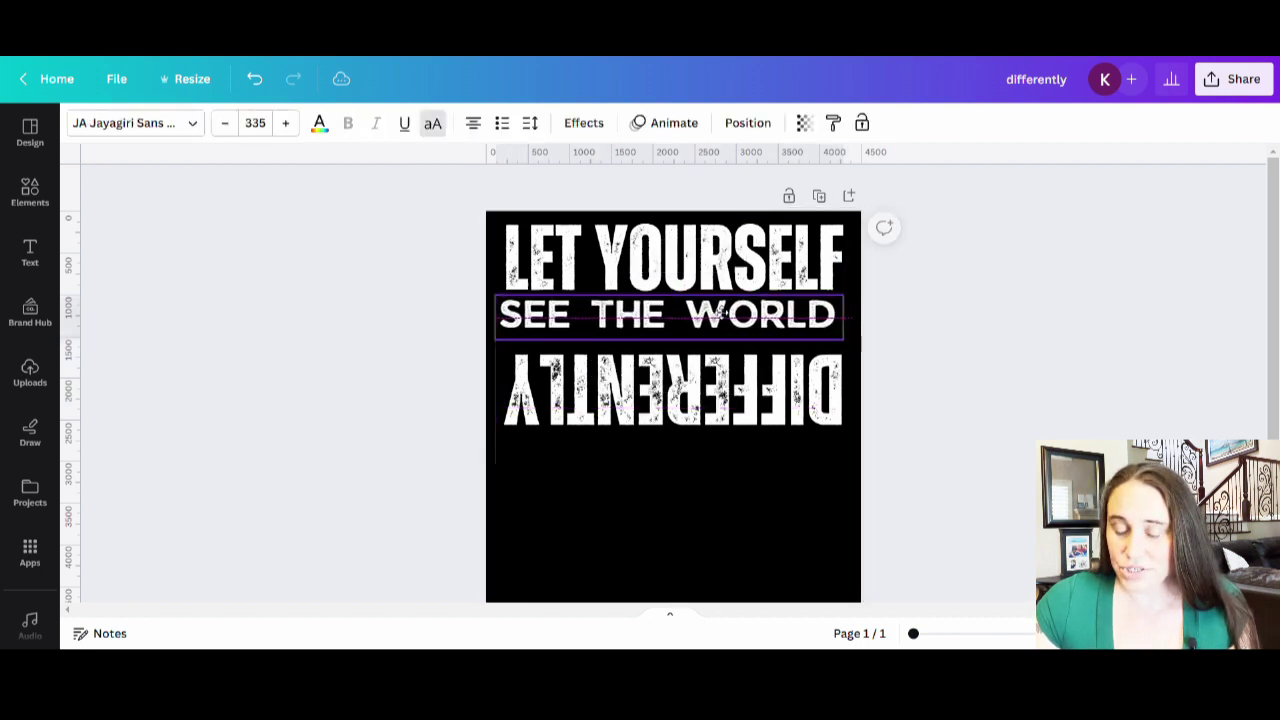
pyautogui.moveTo(723, 338); pyautogui.dragTo(726, 309)
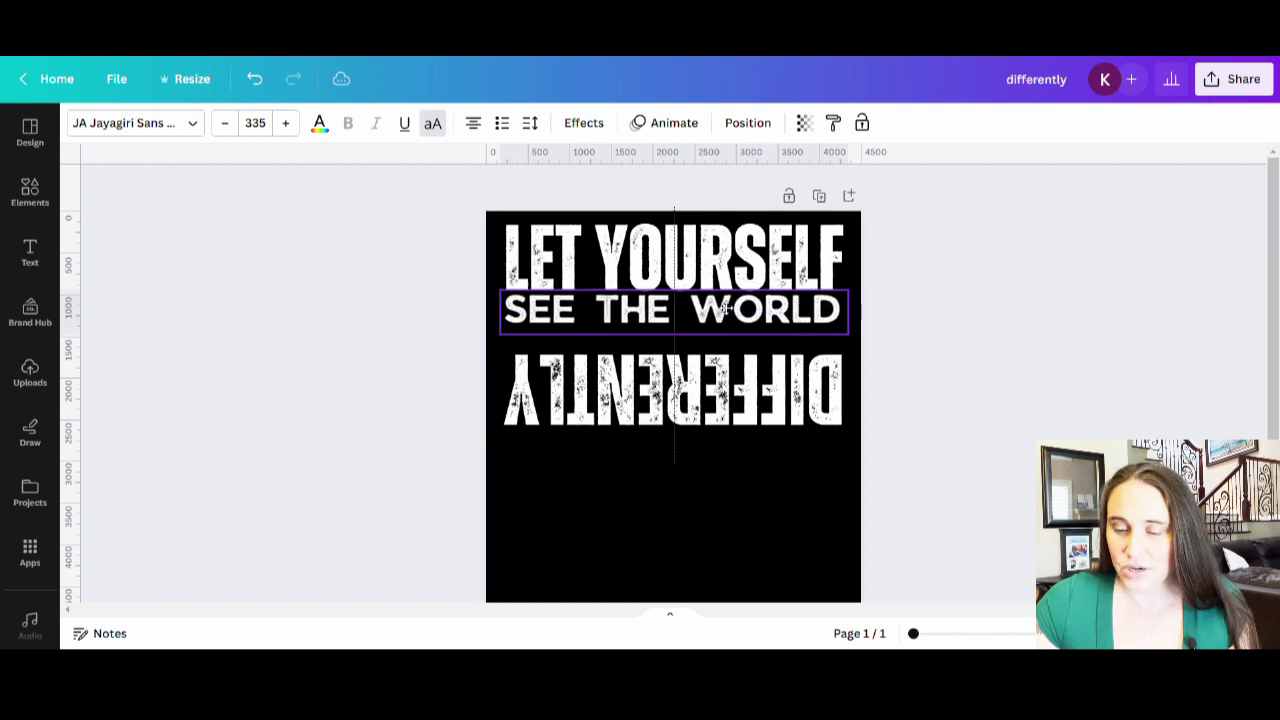
pyautogui.moveTo(727, 392); pyautogui.dragTo(727, 366)
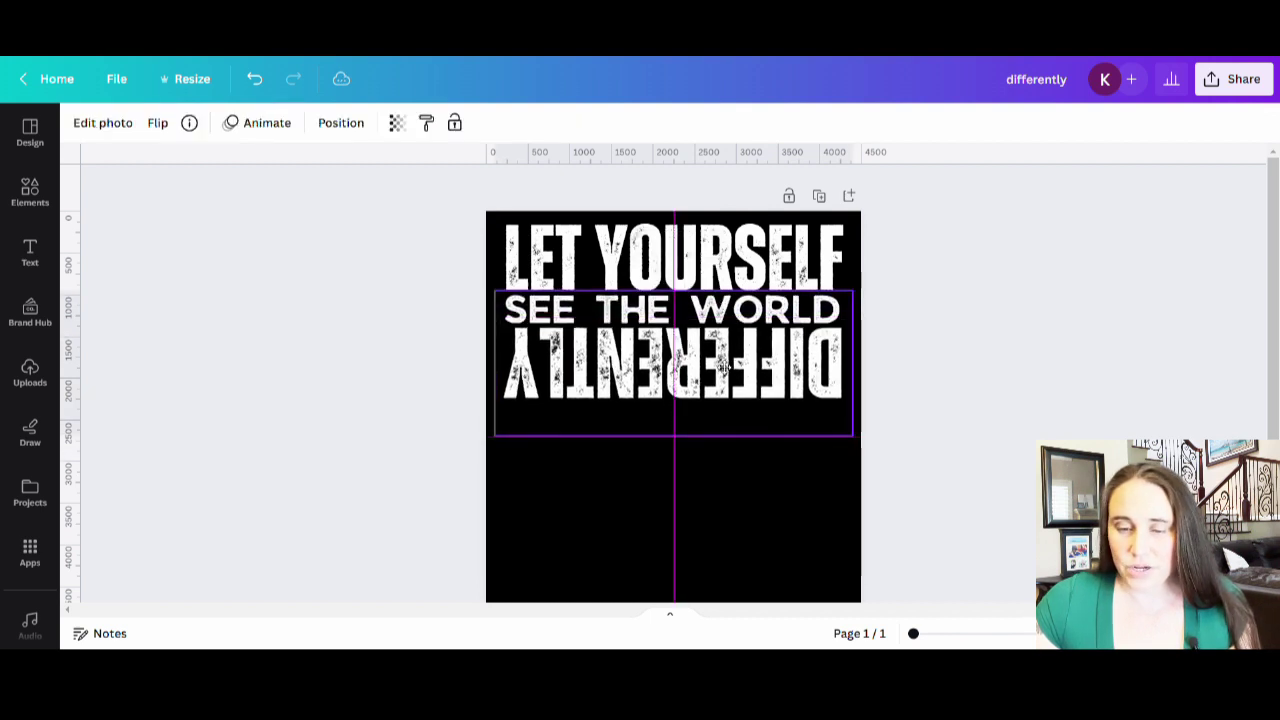
pyautogui.click(808, 514)
# Recolour the SEE THE WORLD text with the teal swatch from Default colours
pyautogui.click(779, 306)
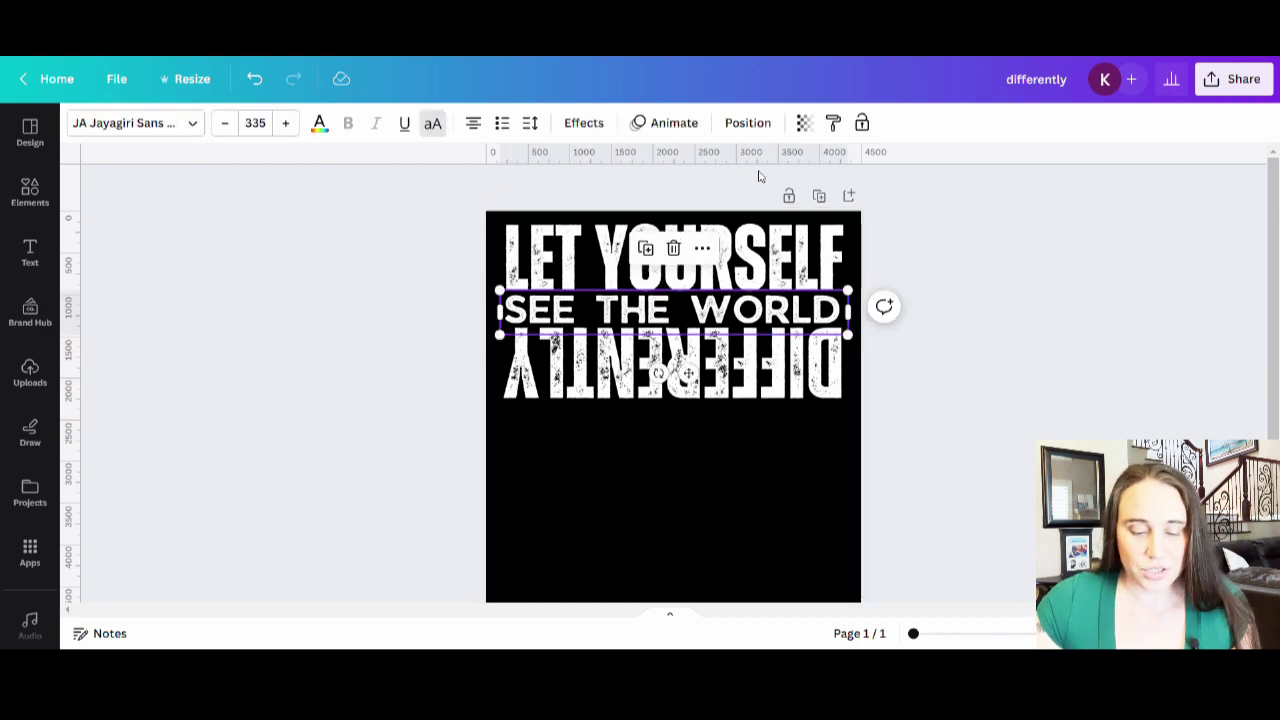
pyautogui.click(320, 124)
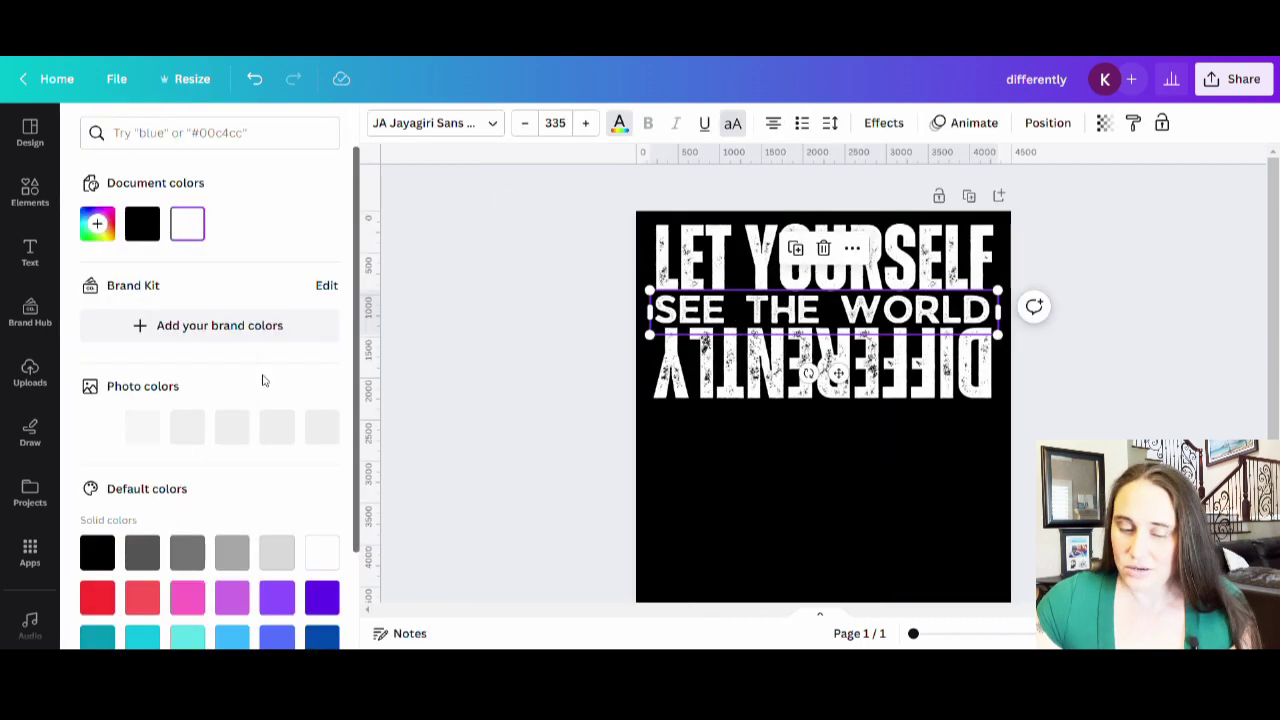
pyautogui.click(132, 637)
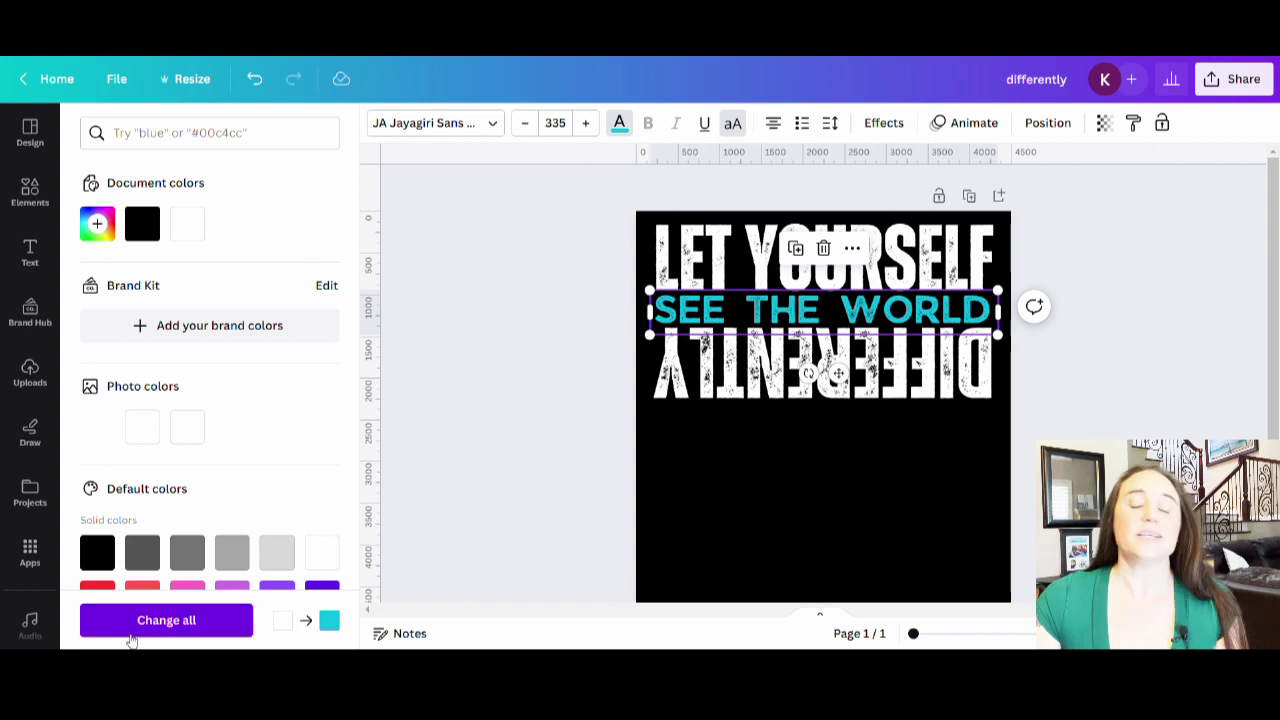
pyautogui.click(800, 520)
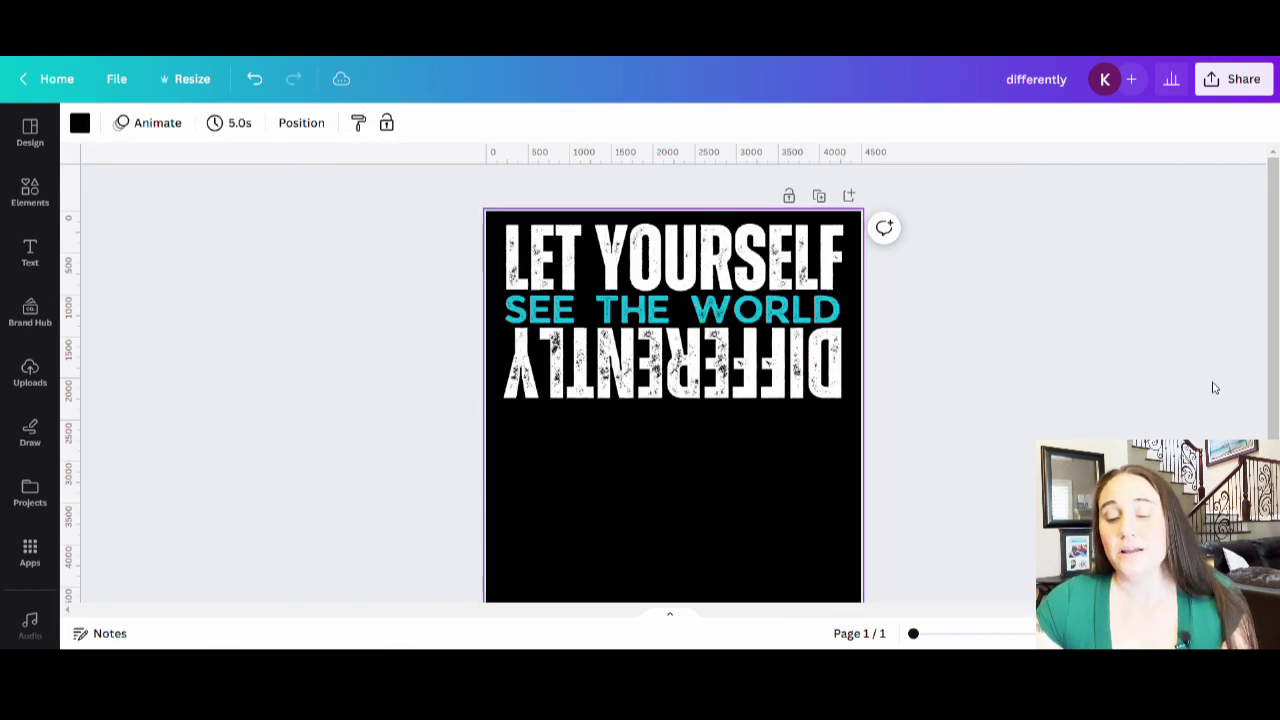
pyautogui.scroll(-2, 1230, 370)
pyautogui.scroll(2, 594, 391)
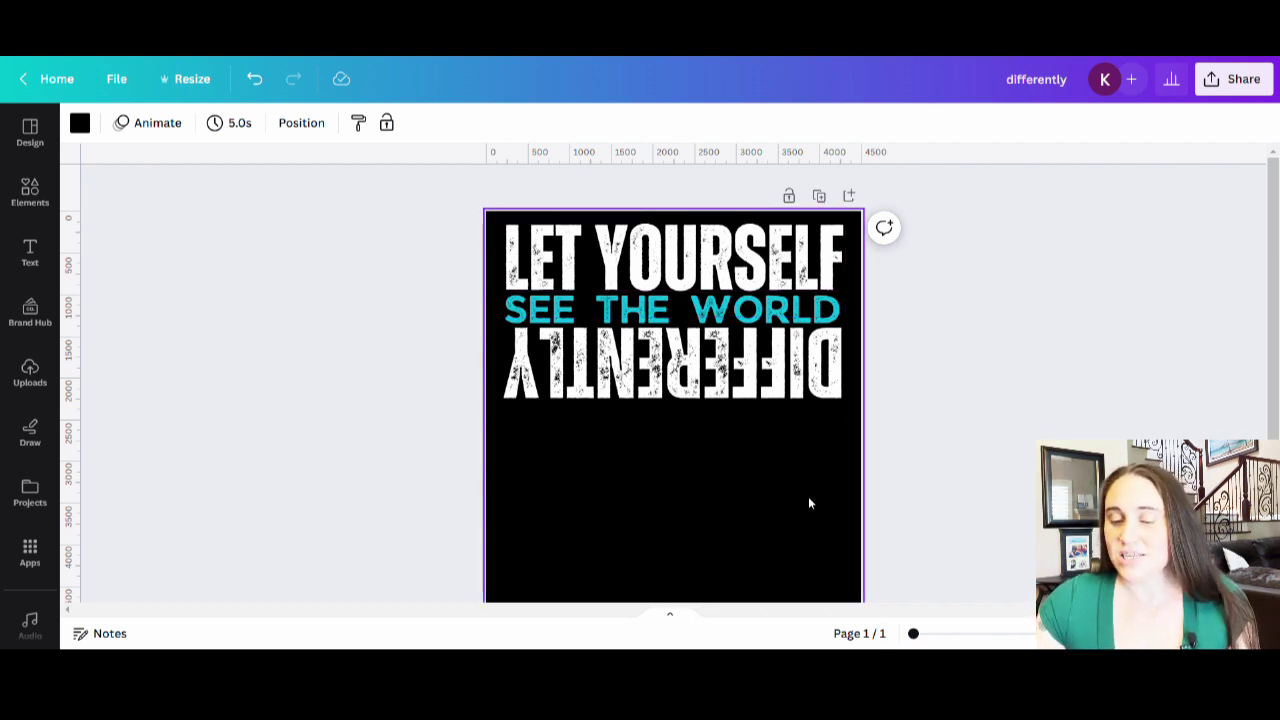
pyautogui.scroll(-1, 777, 481)
pyautogui.scroll(1, 774, 468)
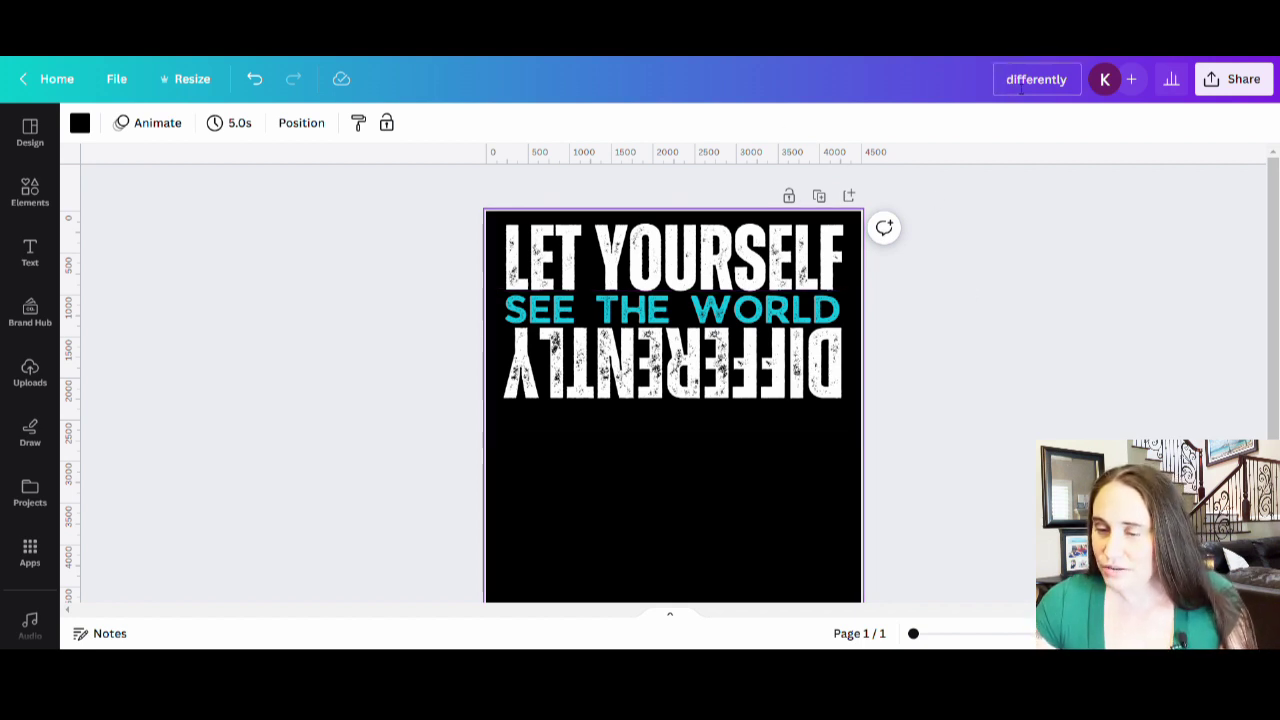
# Title the design 'let yourself see the world differently' and download a PNG with transparent background ticked
pyautogui.write('let yoursel')
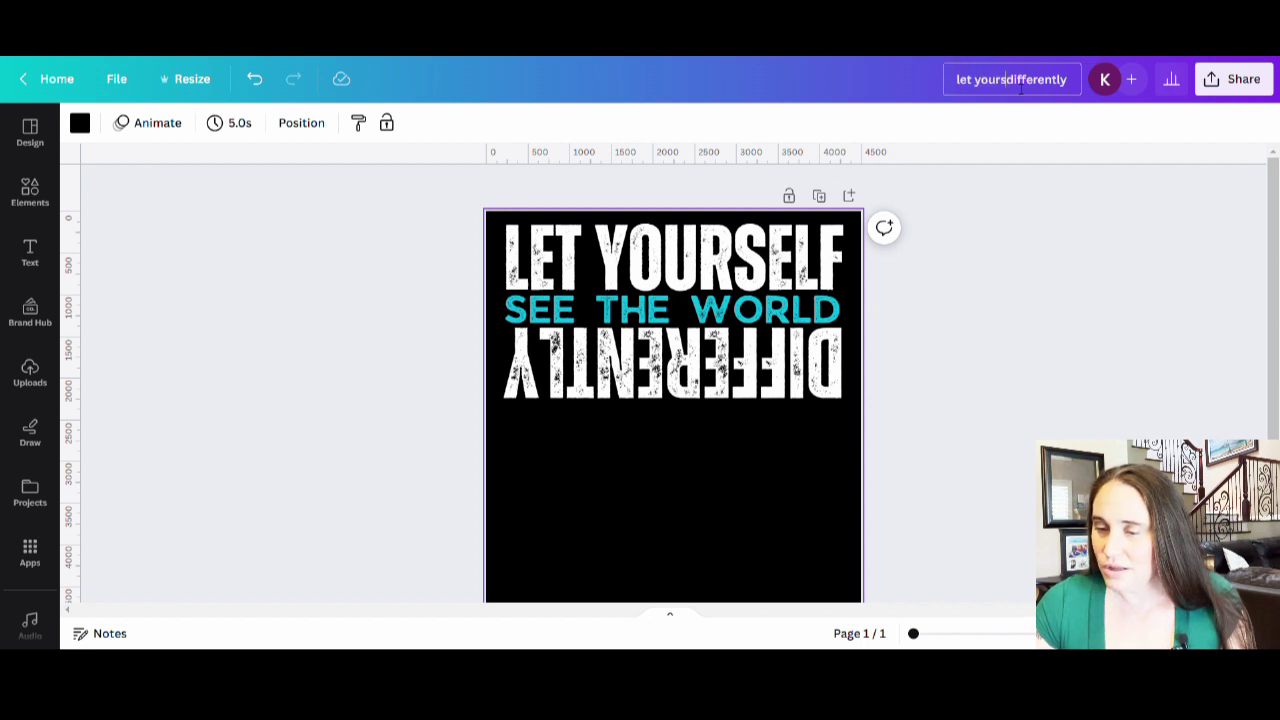
pyautogui.write('f see the ')
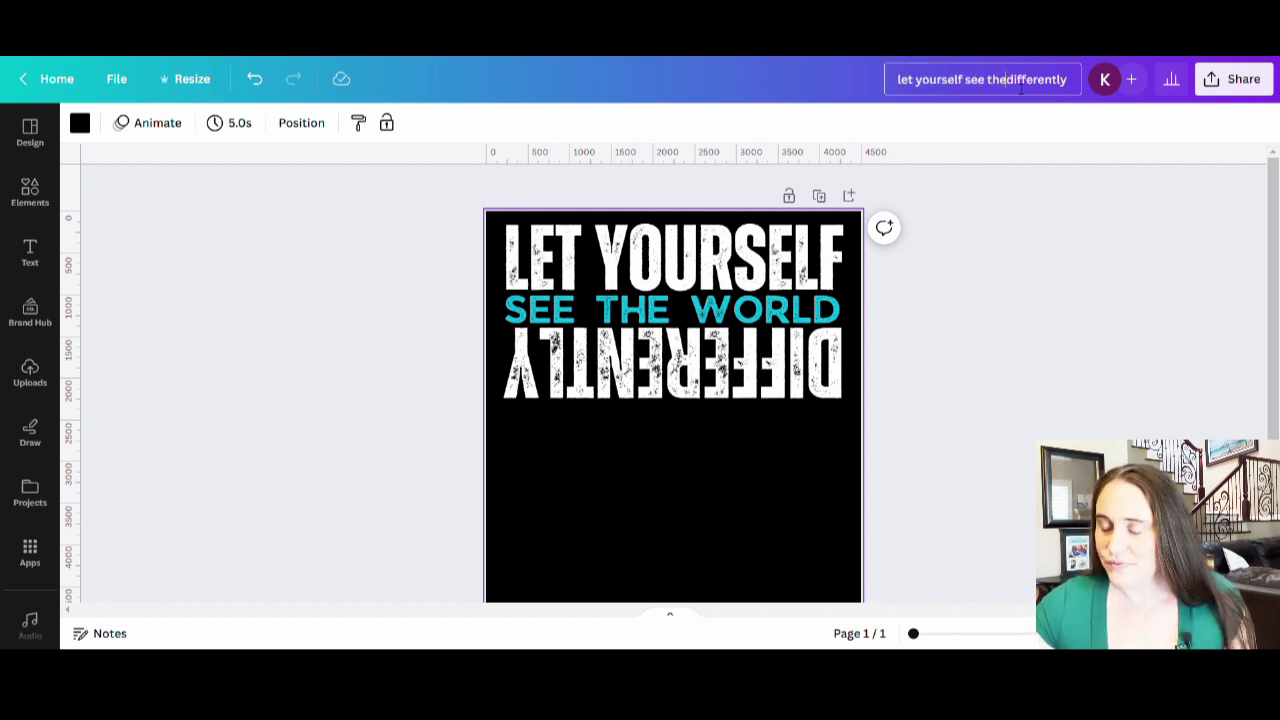
pyautogui.write('world')
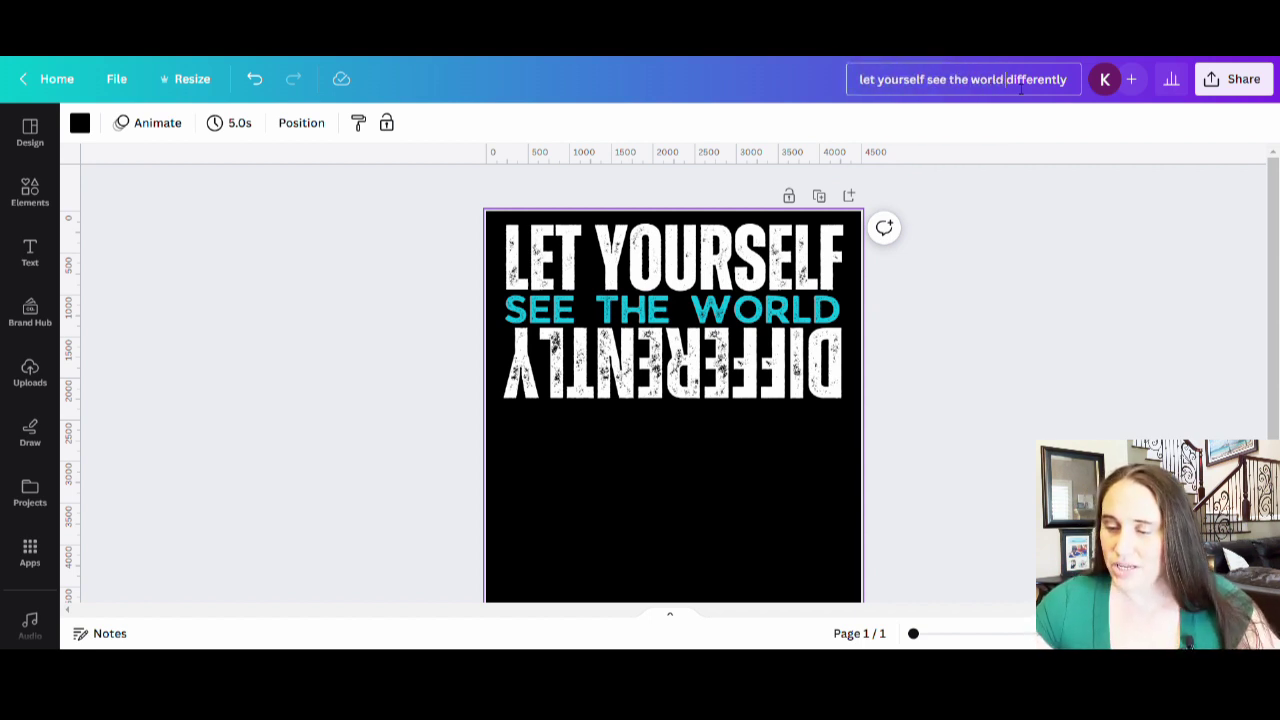
pyautogui.click(1262, 88)
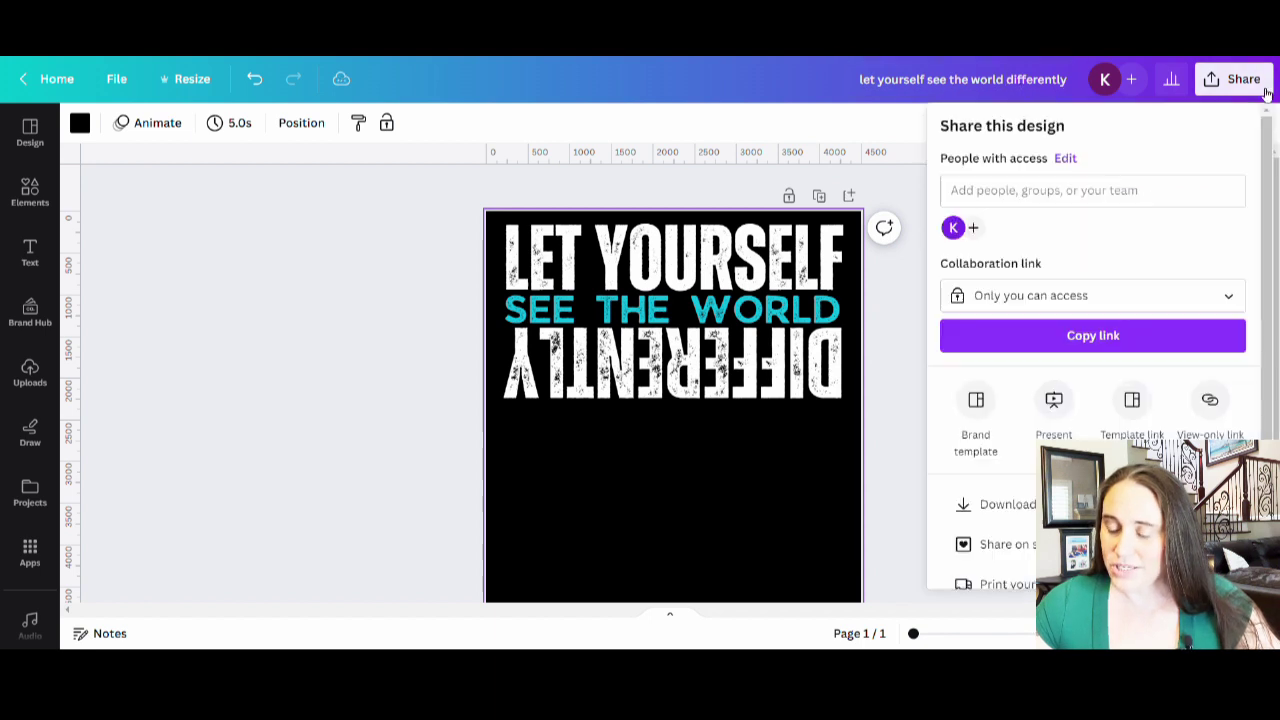
pyautogui.click(1033, 508)
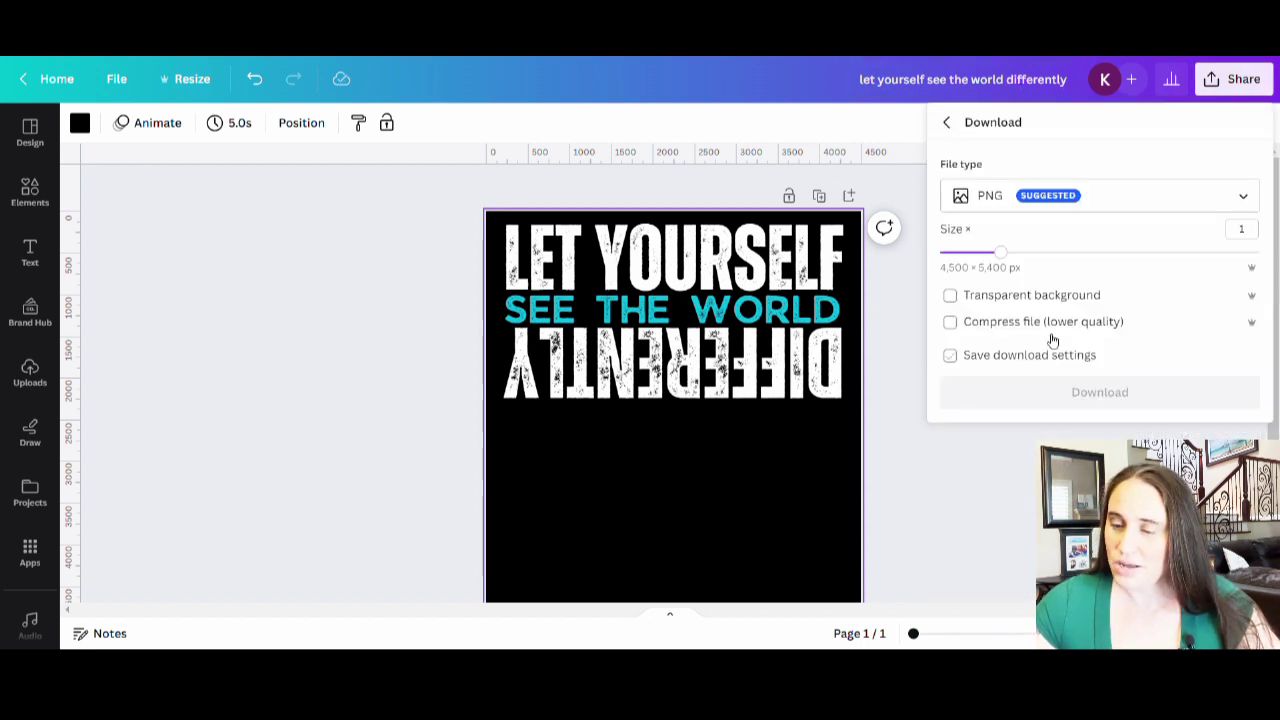
pyautogui.click(1030, 298)
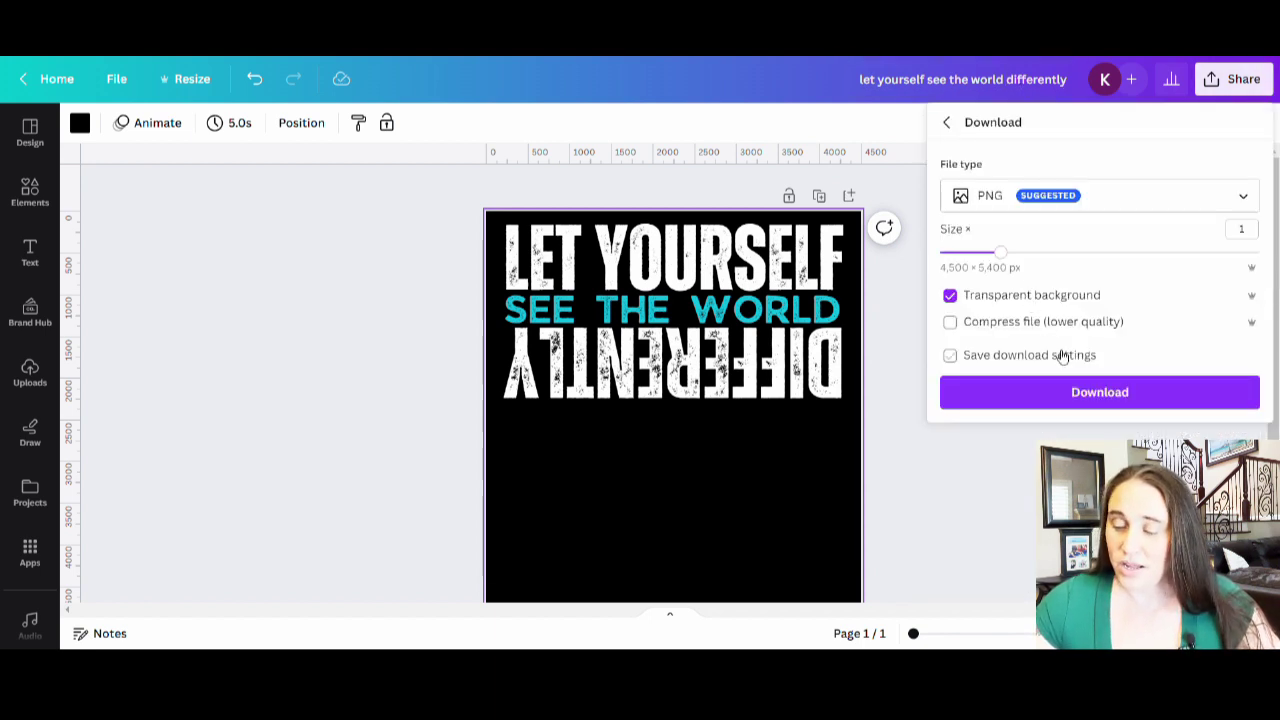
pyautogui.click(1106, 400)
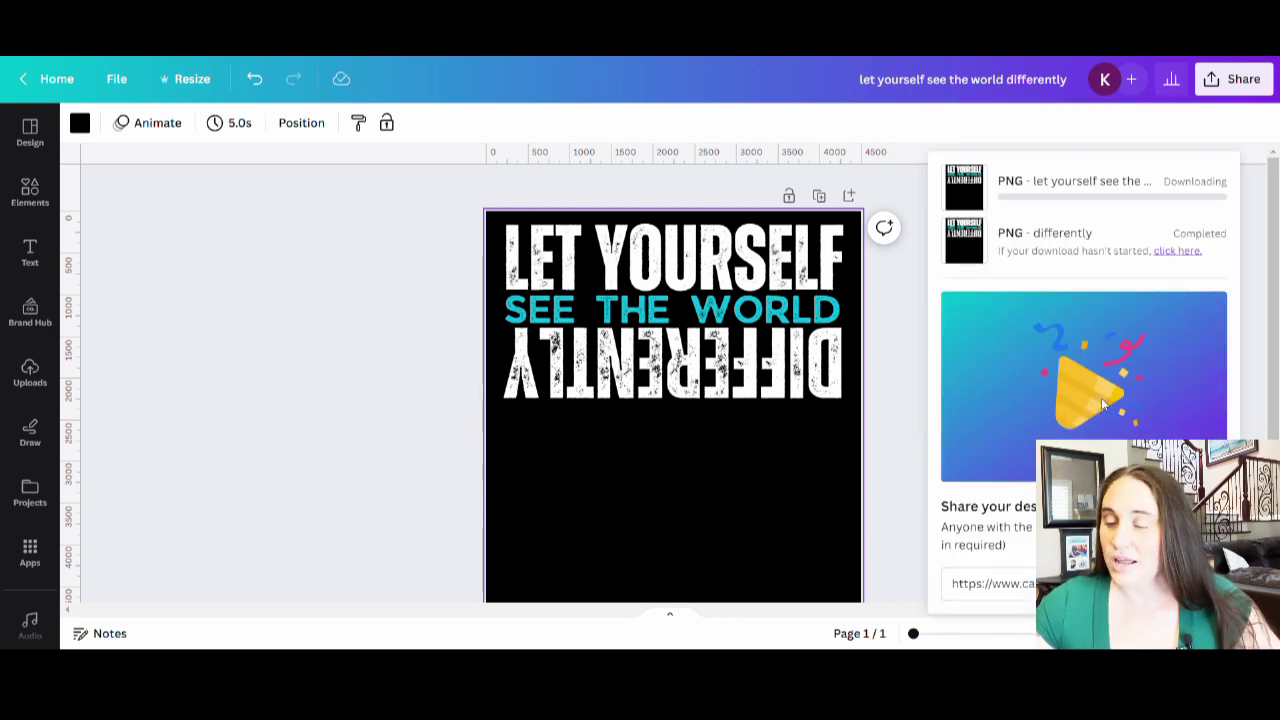